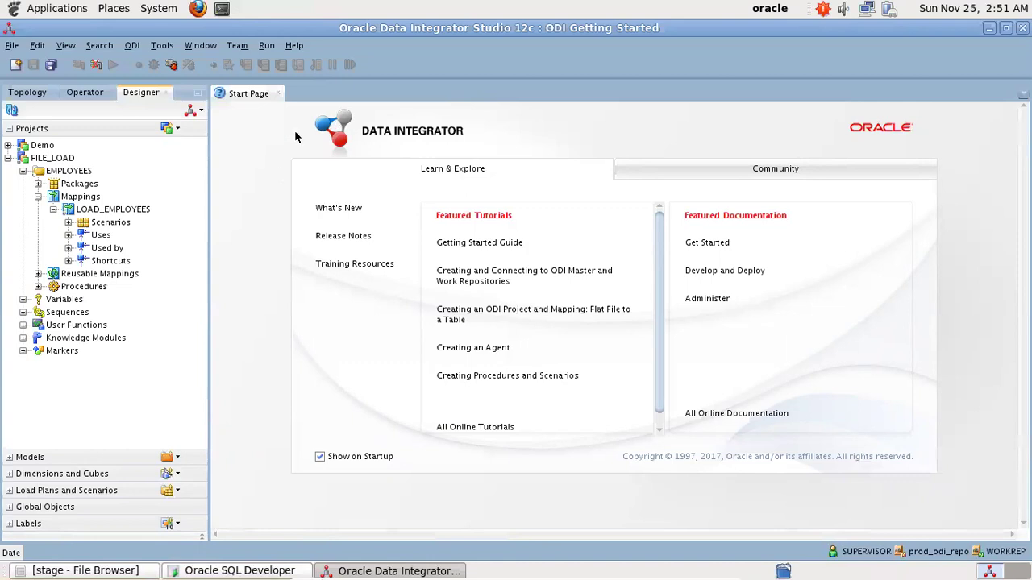
- Open the LOAD_EMPLOYEES mapping and select its EMP source datastore
left_click(103, 210)
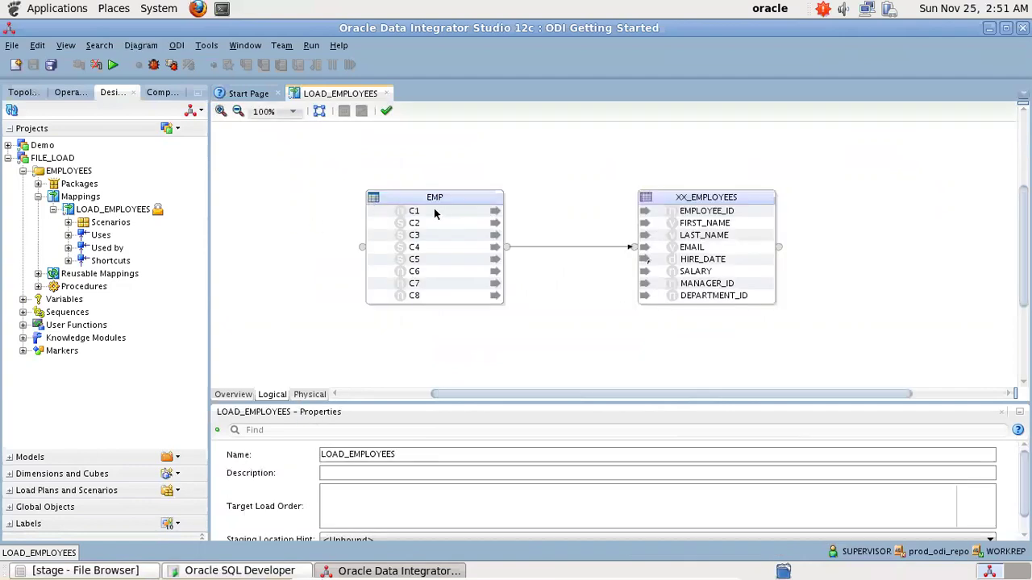
left_click(444, 198)
- Open the EMPLOYEE_FILE datastore of the EMPLOYEES_FILE model in the FILE_LOAD model folder
left_click(46, 459)
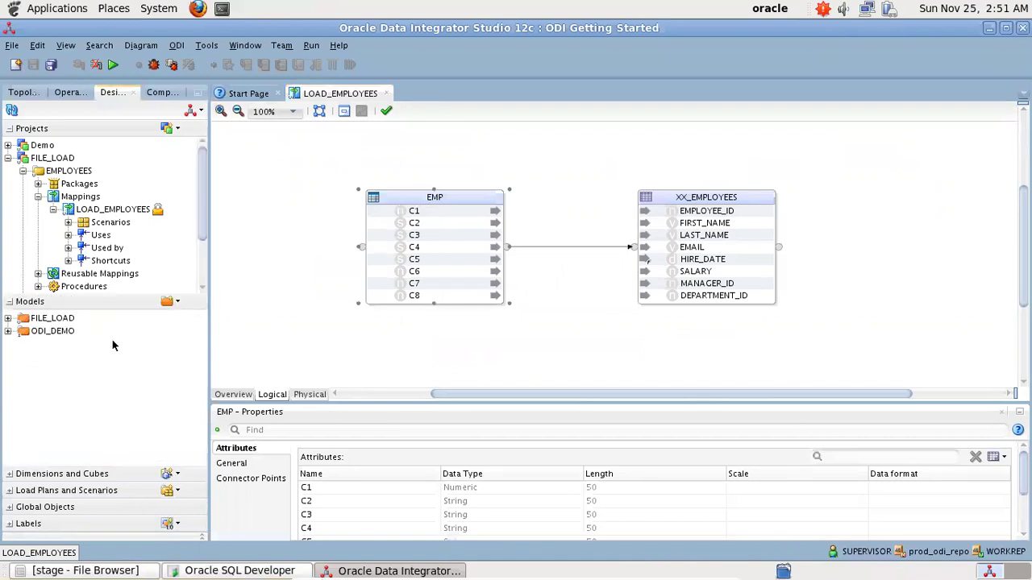
left_click(8, 331)
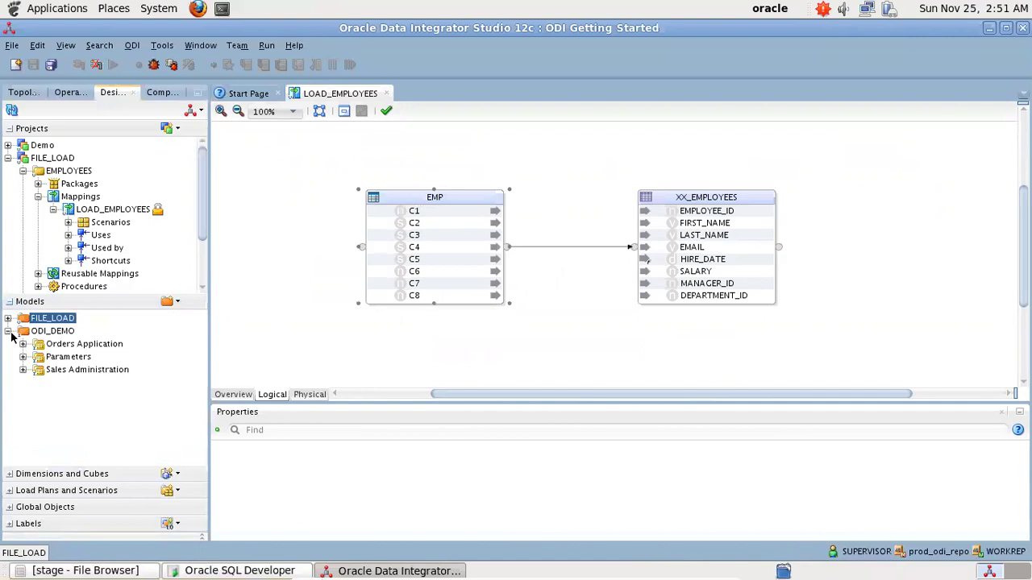
left_click(12, 332)
left_click(8, 318)
left_click(8, 357)
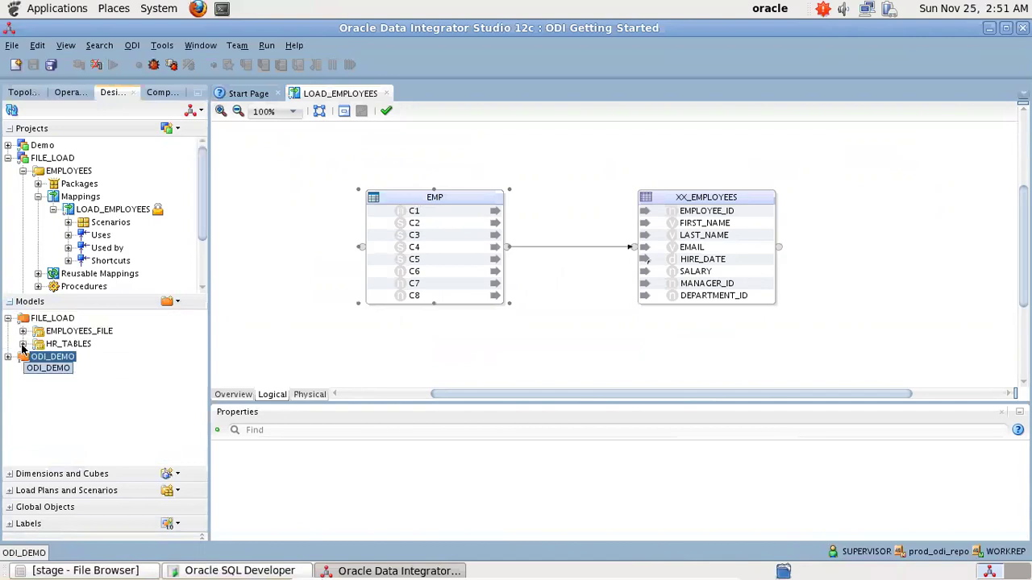
left_click(23, 344)
left_click(24, 331)
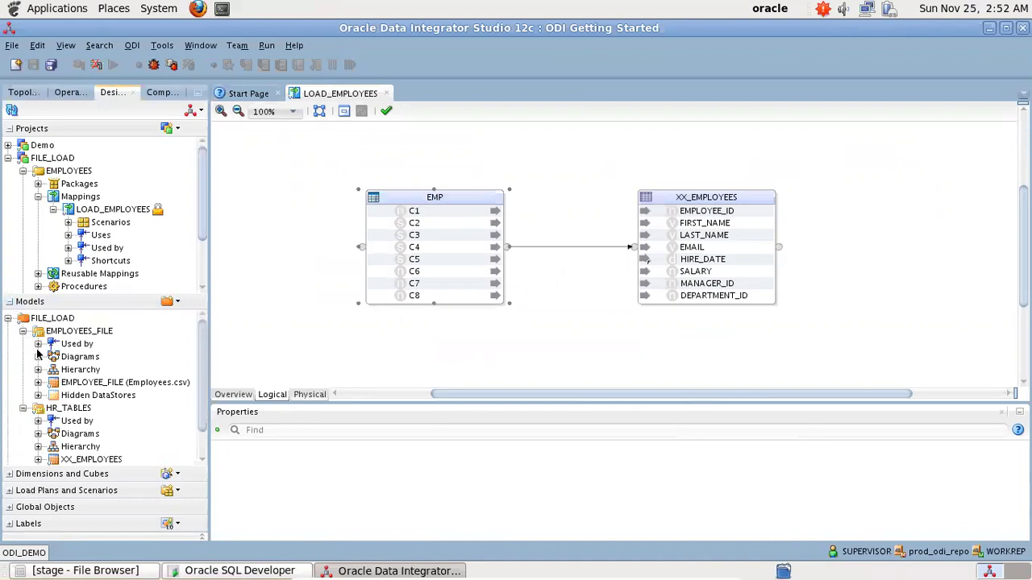
double_click(91, 384)
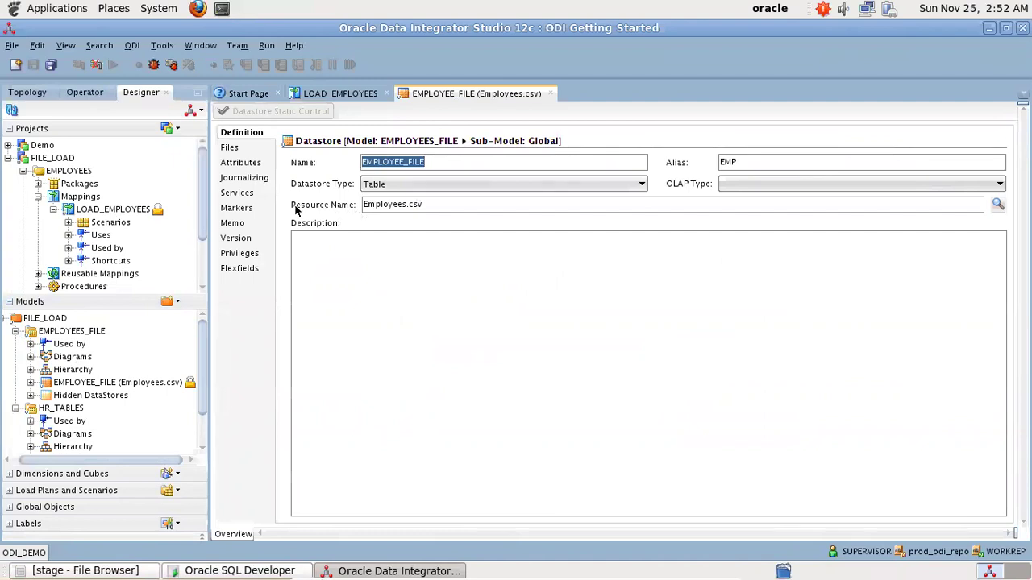
- Set the EMPLOYEE_FILE datastore's resource name to employees_1.csv by choosing the file in the stage folder
left_click(427, 205)
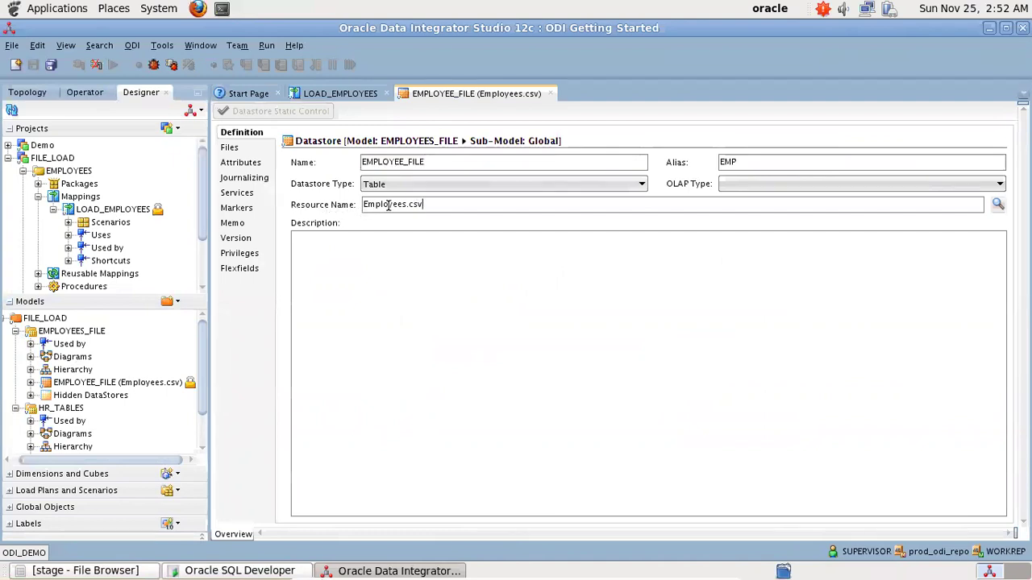
double_click(388, 205)
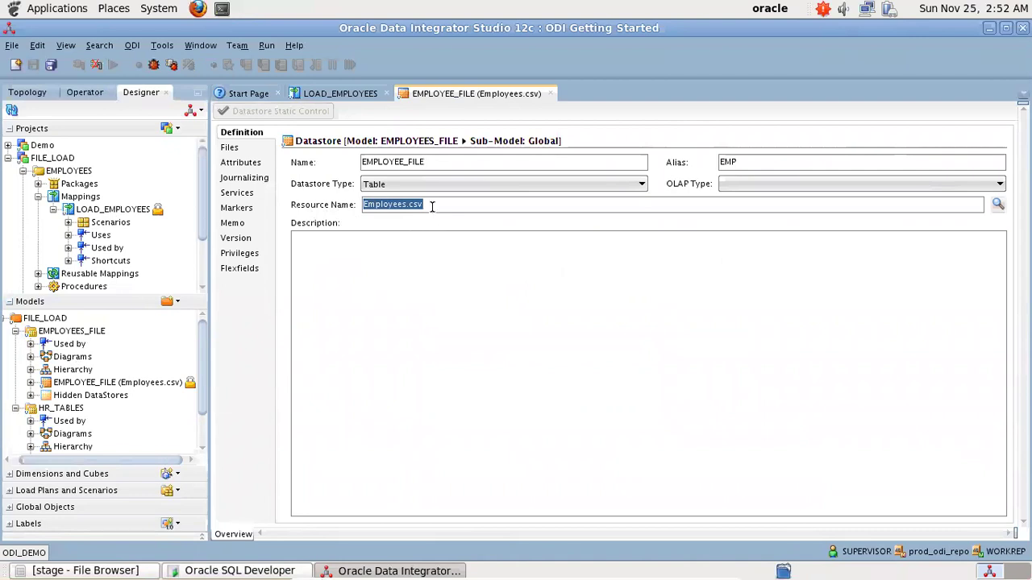
left_click(998, 205)
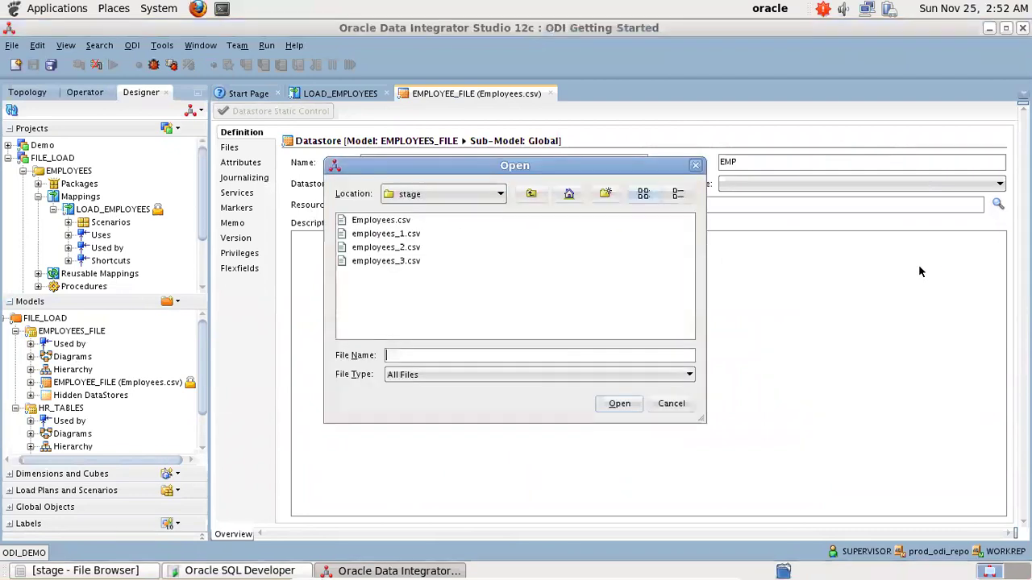
left_click(395, 234)
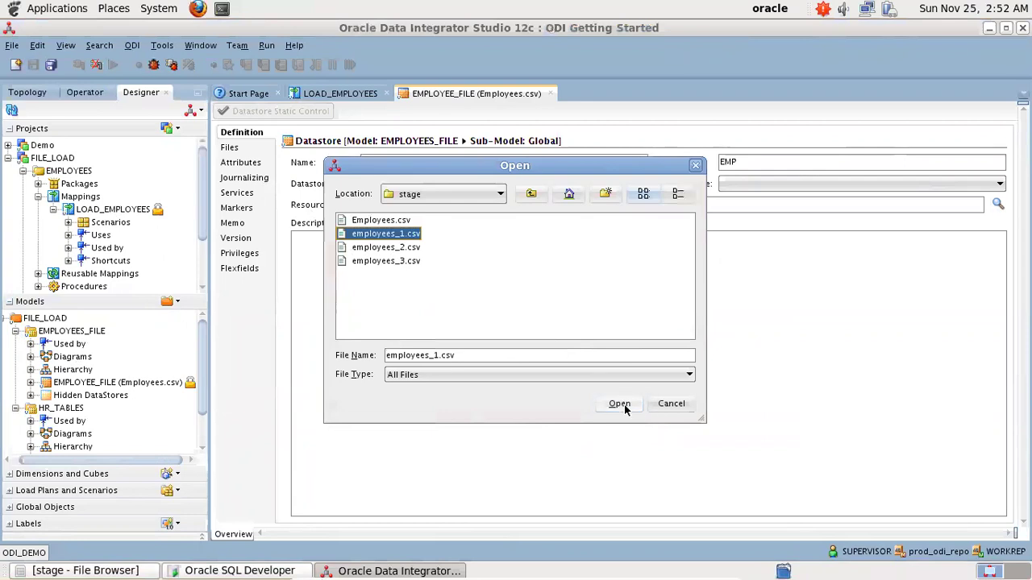
left_click(619, 404)
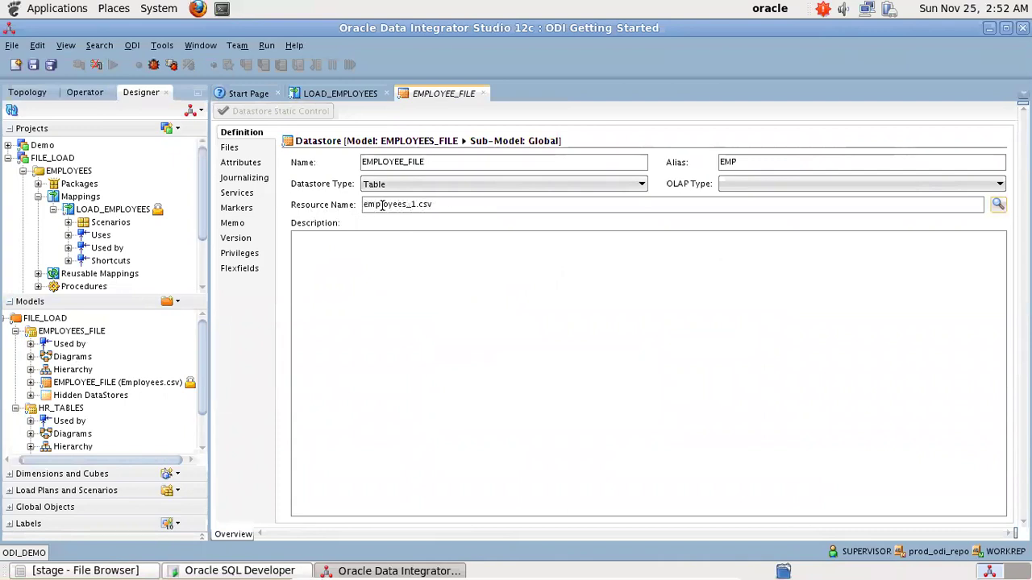
left_click_drag(430, 203, 352, 211)
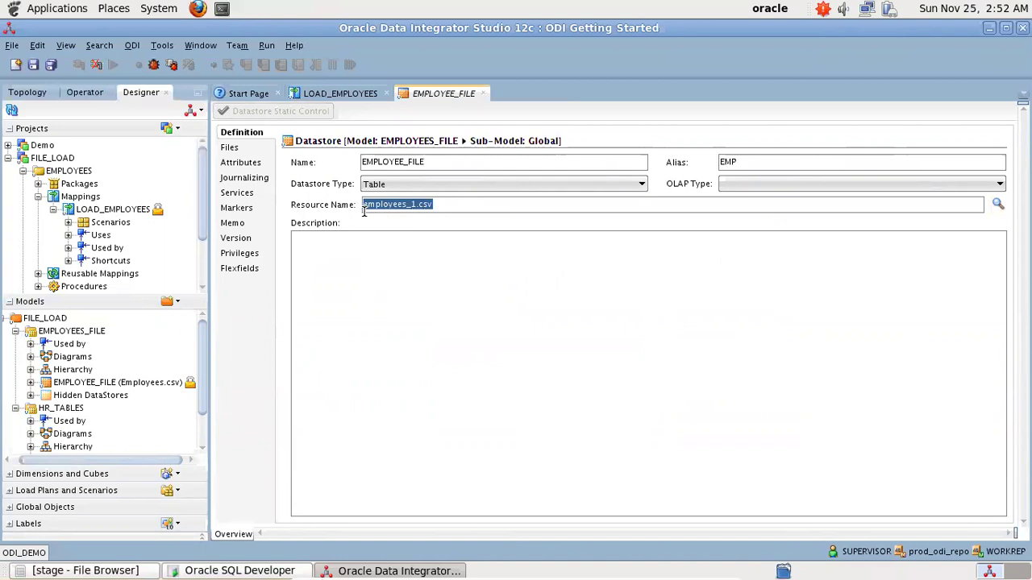
- Create and save an alphanumeric variable named v_emp_filename in the FILE_LOAD project
left_click(63, 171)
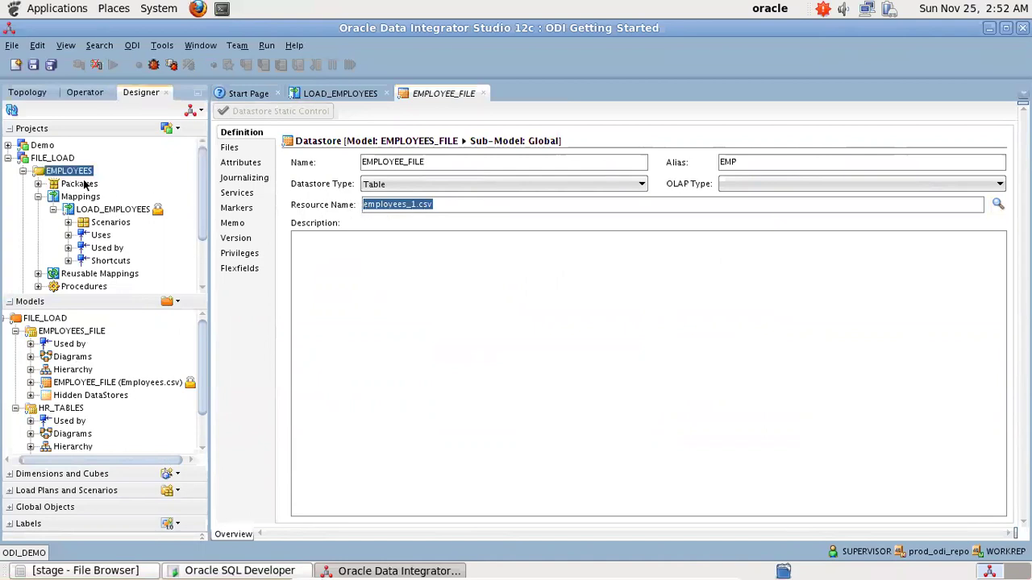
scroll(55, 202, "down", 1)
left_click(49, 259)
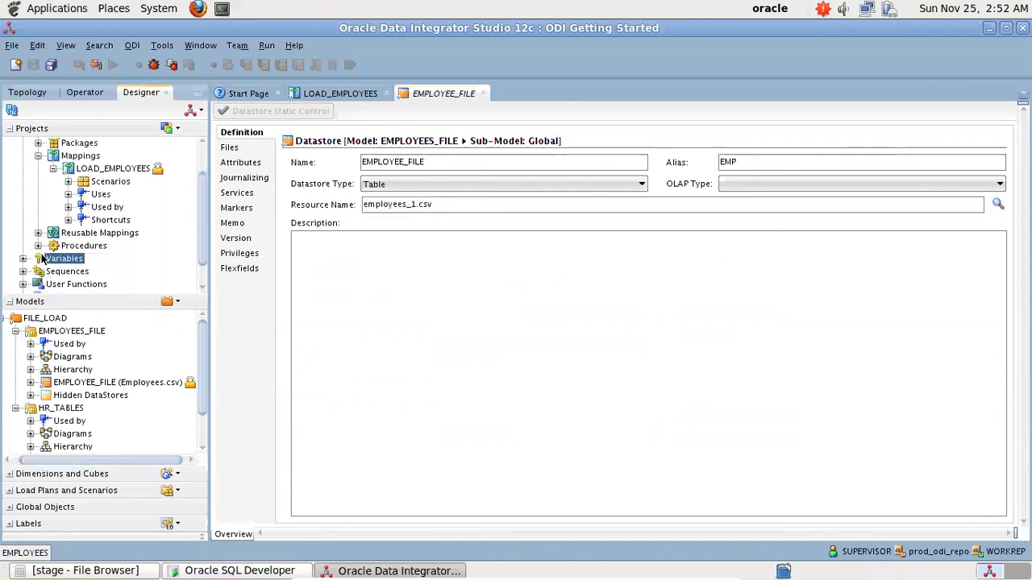
scroll(50, 257, "down", 1)
right_click(64, 234)
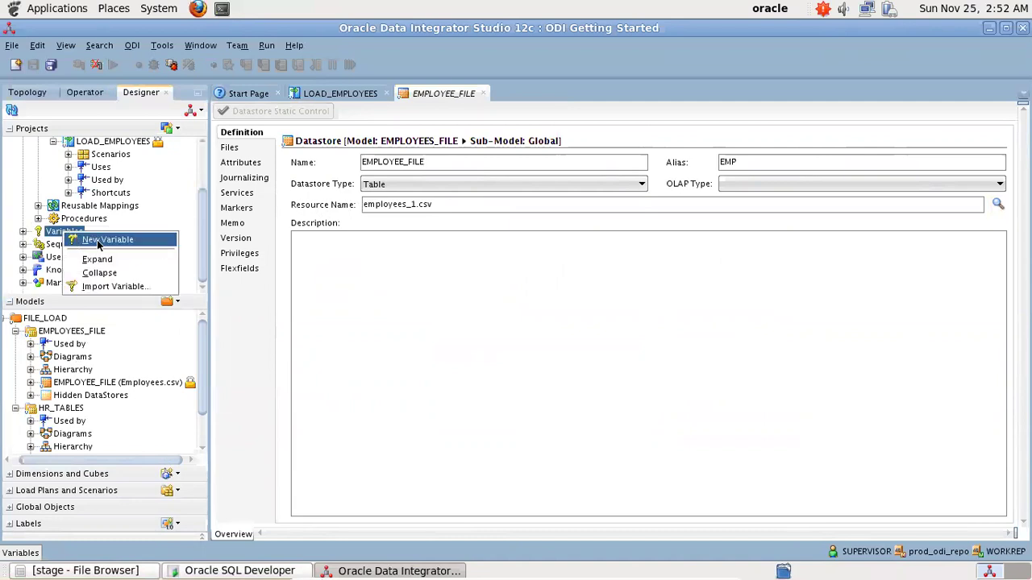
left_click(145, 239)
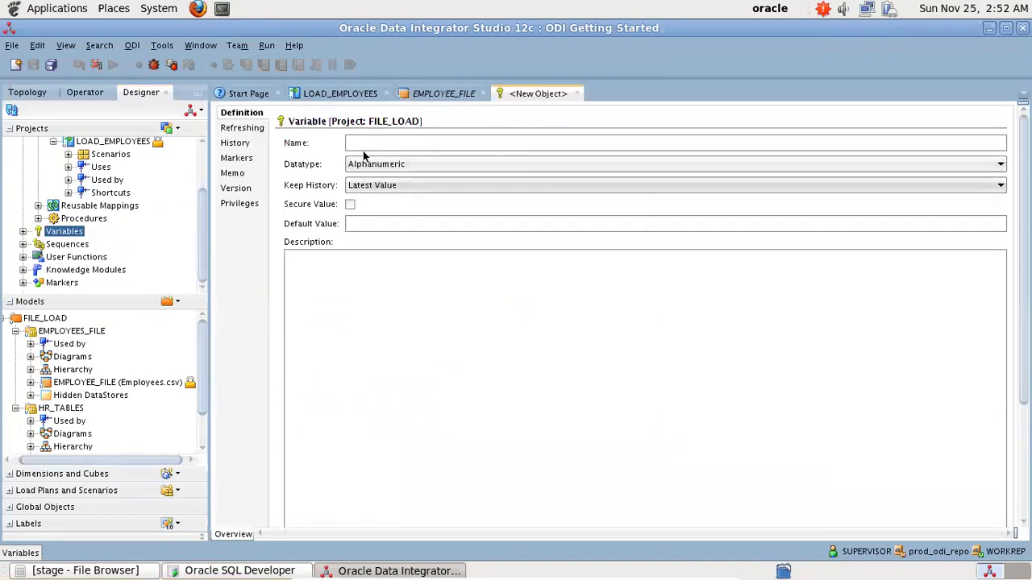
type("v_")
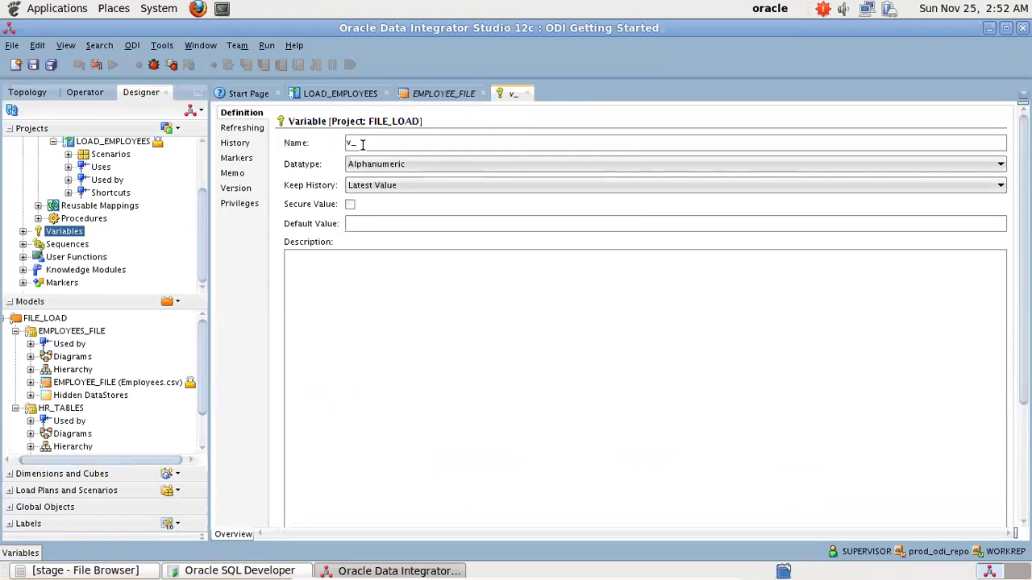
type("emp_filename")
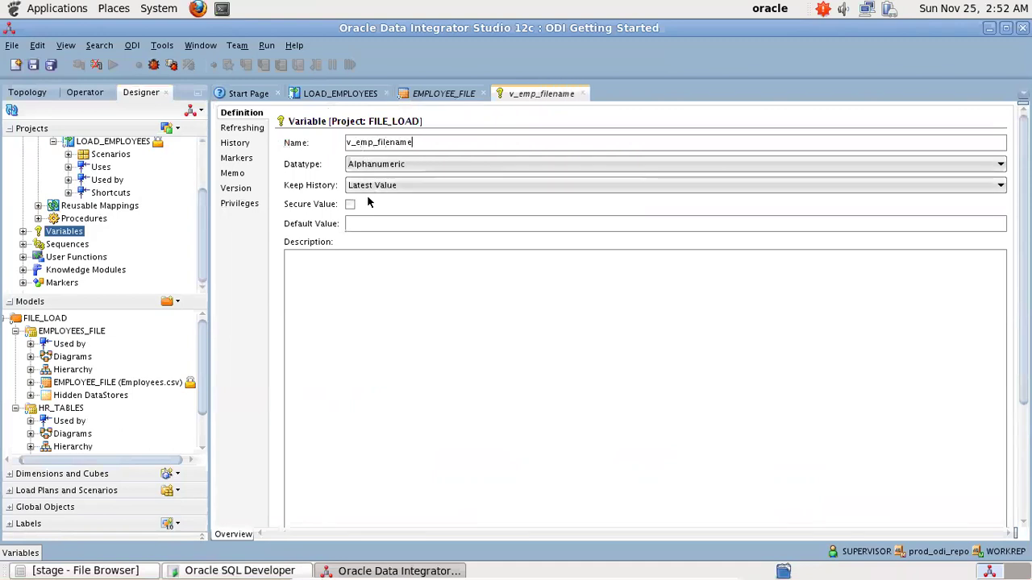
key("ctrl+s")
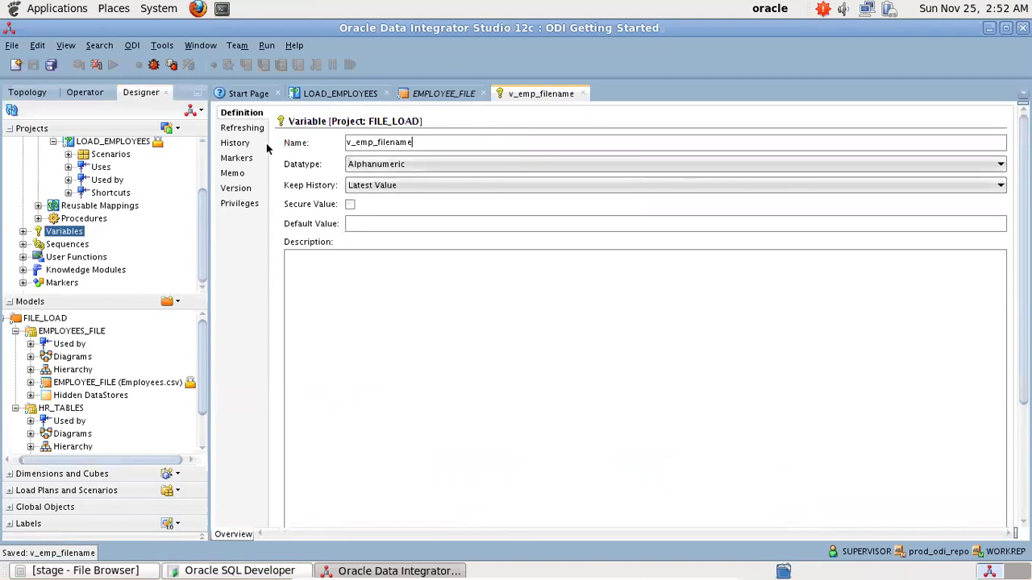
- Set the v_emp_filename variable's default value to Employee.csv, save it and close its editor
left_click(386, 225)
type("Employees.csv")
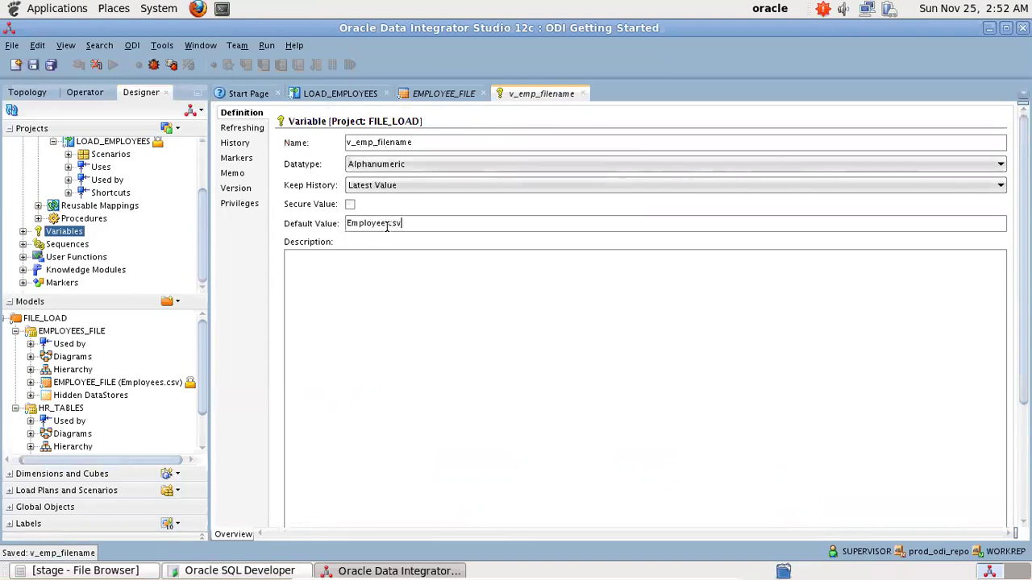
key("ctrl+s")
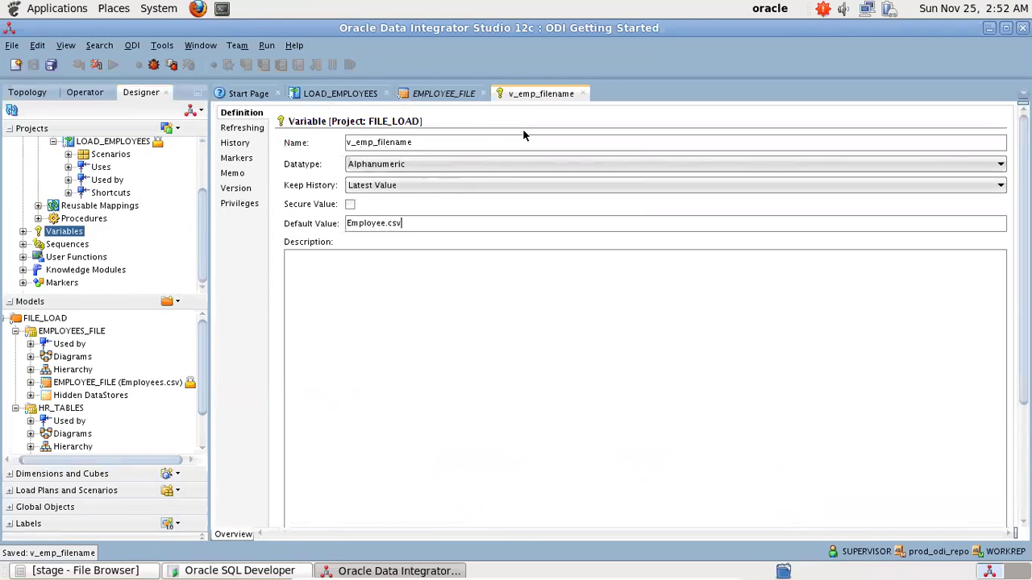
left_click(584, 94)
- Replace the EMPLOYEE_FILE datastore's resource name with #FILE_LAD.v_emp_filename and save the datastore
double_click(457, 165)
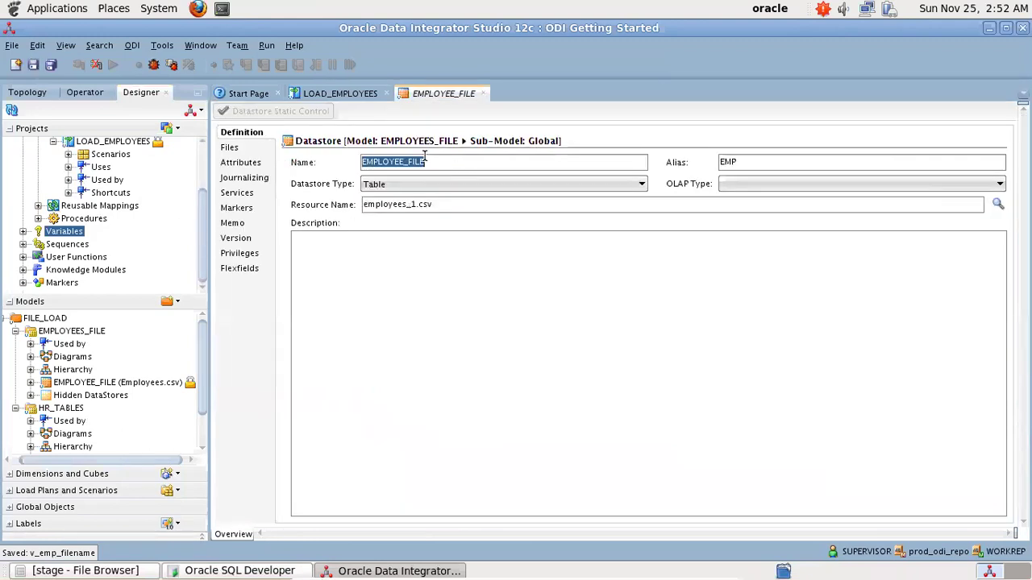
left_click(440, 206)
left_click_drag(454, 206, 353, 205)
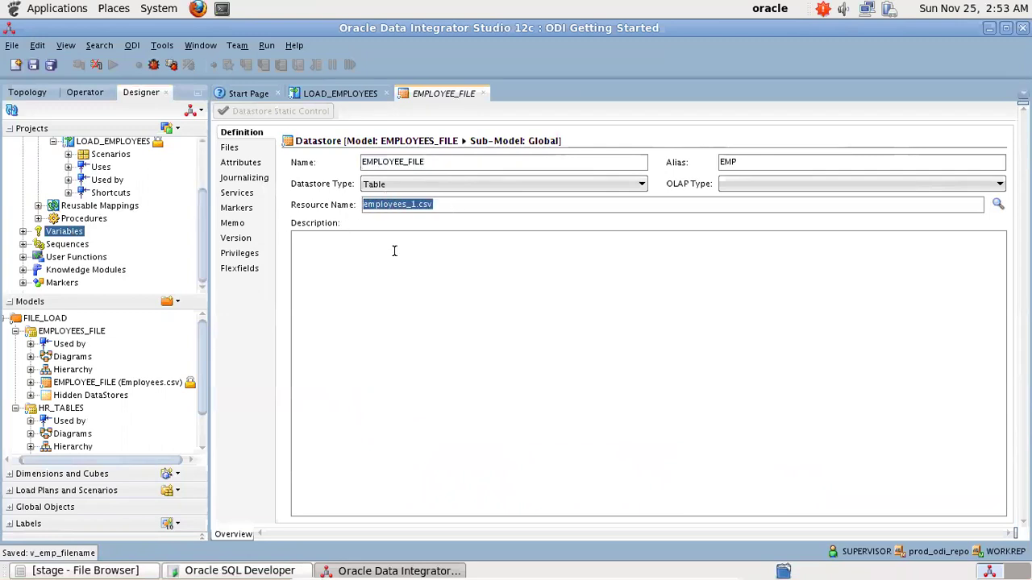
type("#")
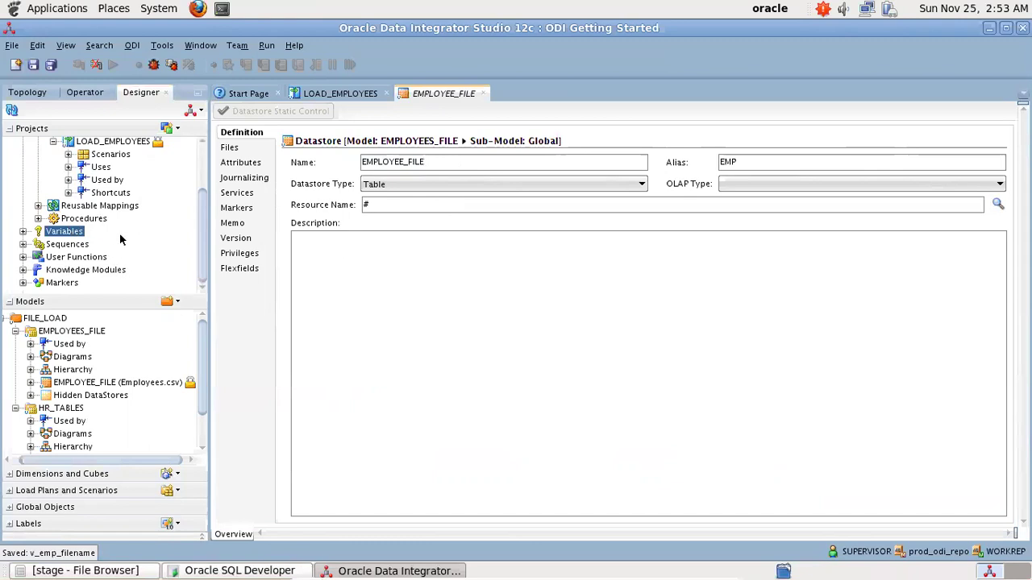
scroll(125, 233, "up", 2)
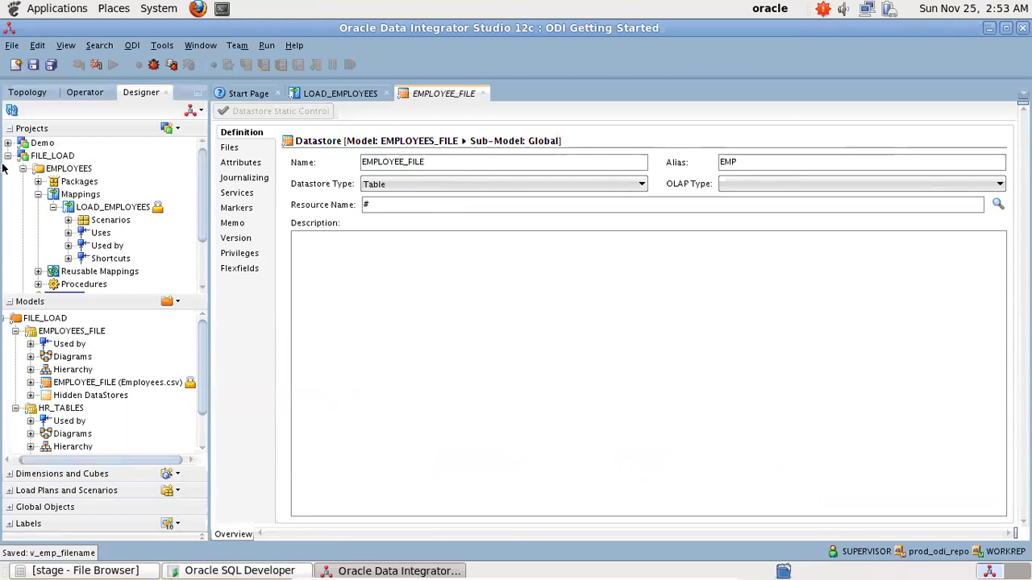
left_click(404, 207)
type("FILE_LOAD.v_emp_filename")
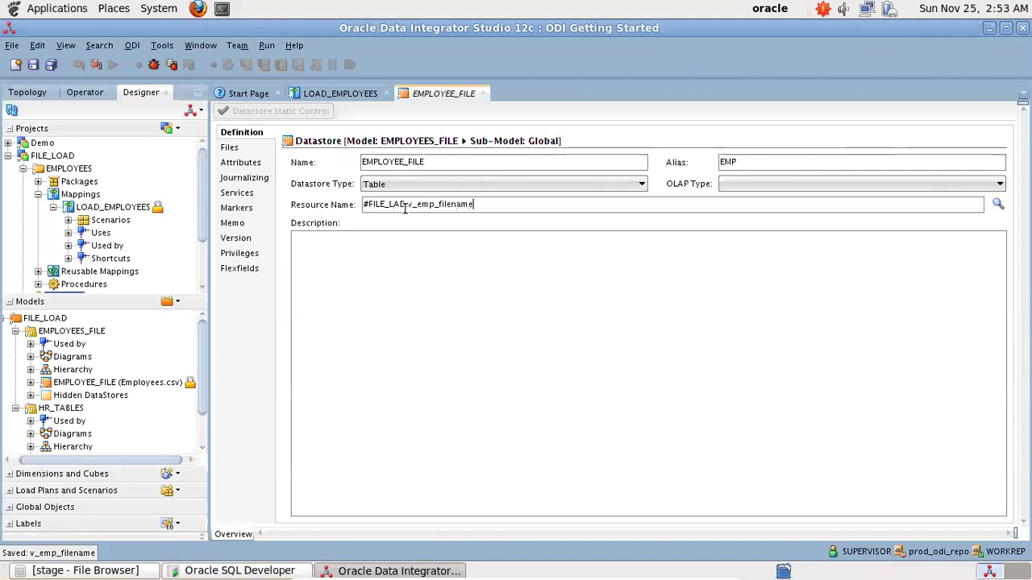
key("ctrl+s")
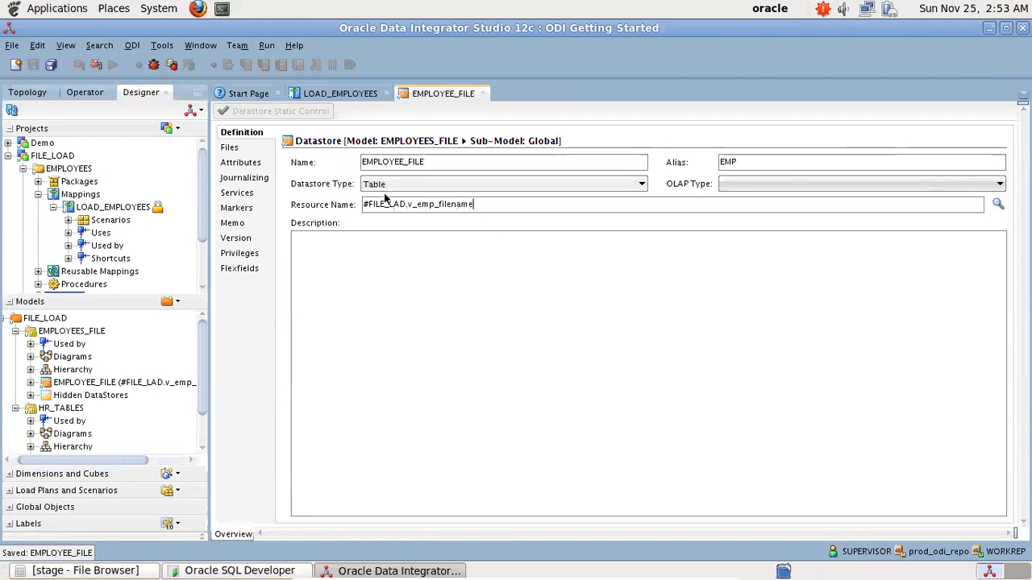
- In the LOAD_EMPLOYEES mapping, insert the v_emp_filename project variable into the expression editor for the target's SALARY attribute
scroll(129, 226, "down", 2)
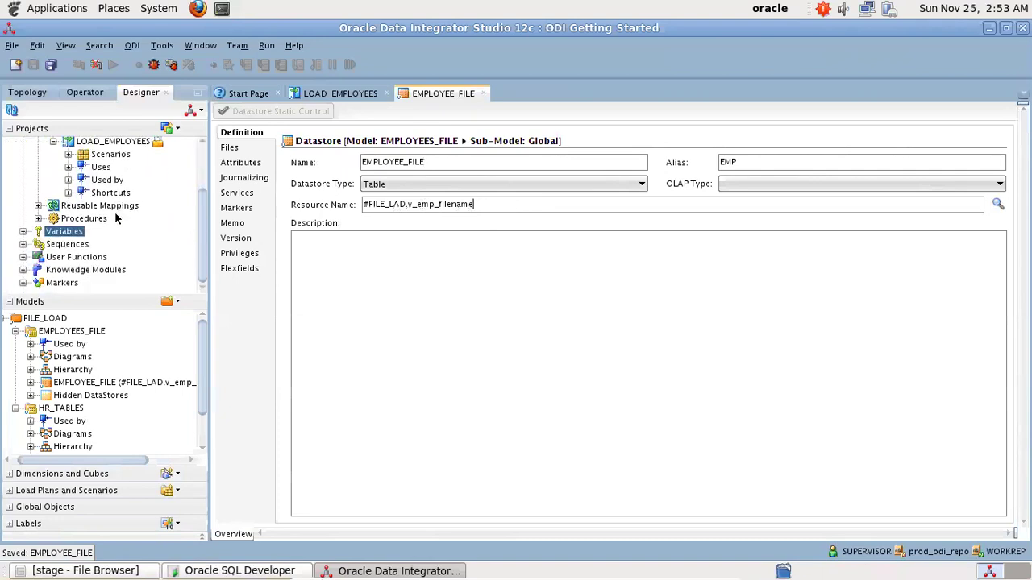
left_click(339, 93)
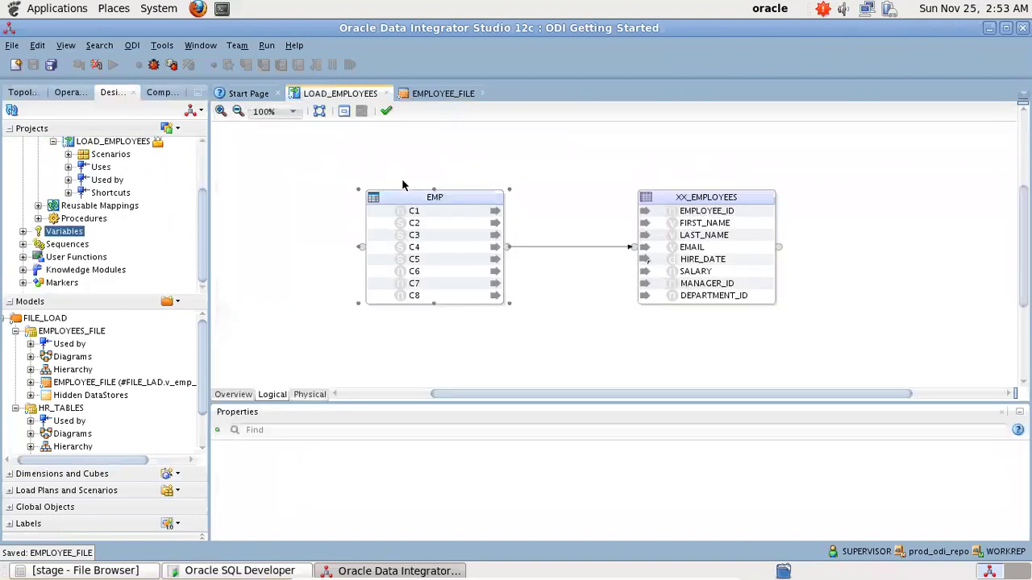
left_click(696, 274)
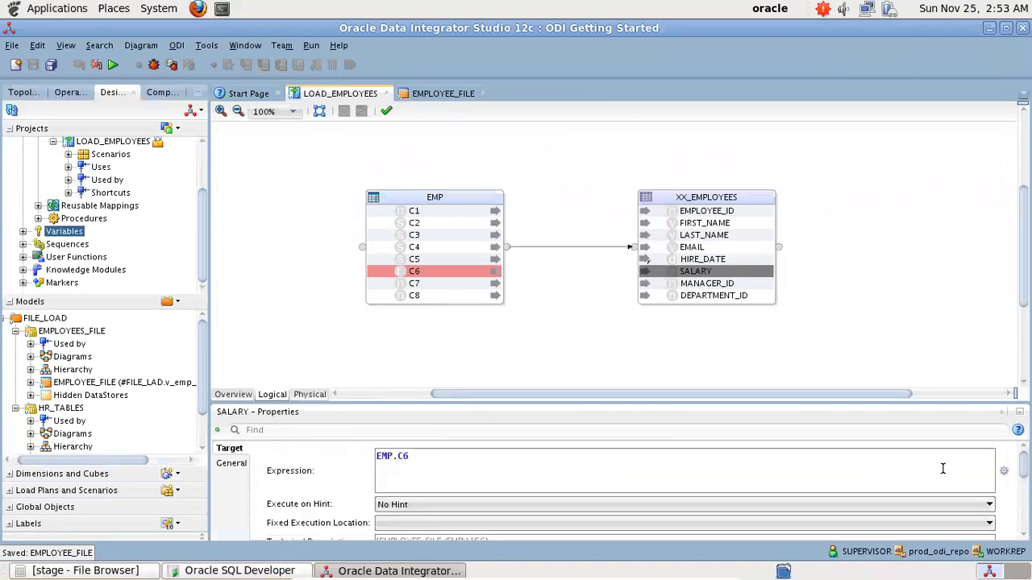
left_click(1004, 470)
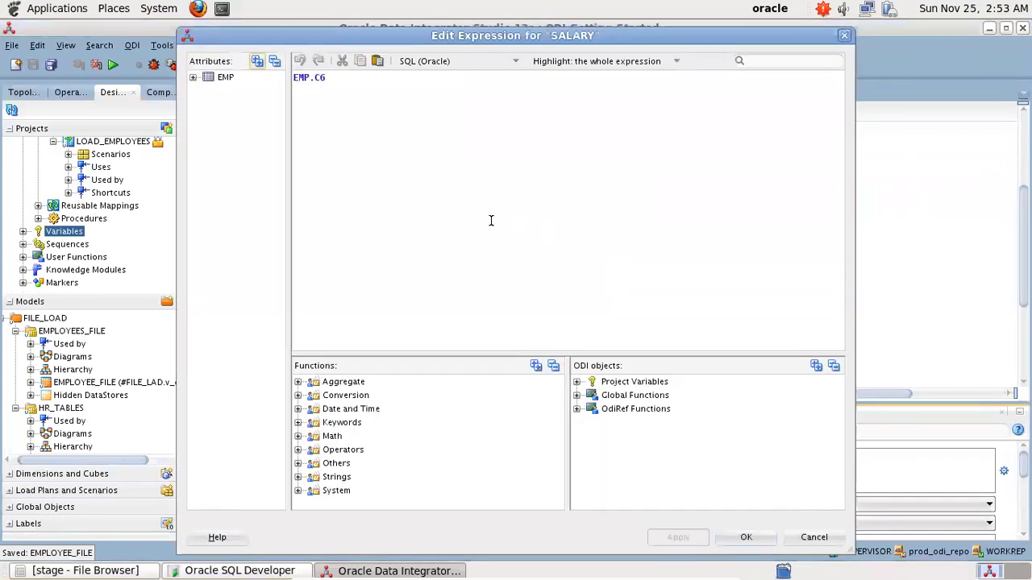
left_click(576, 381)
left_click(626, 396)
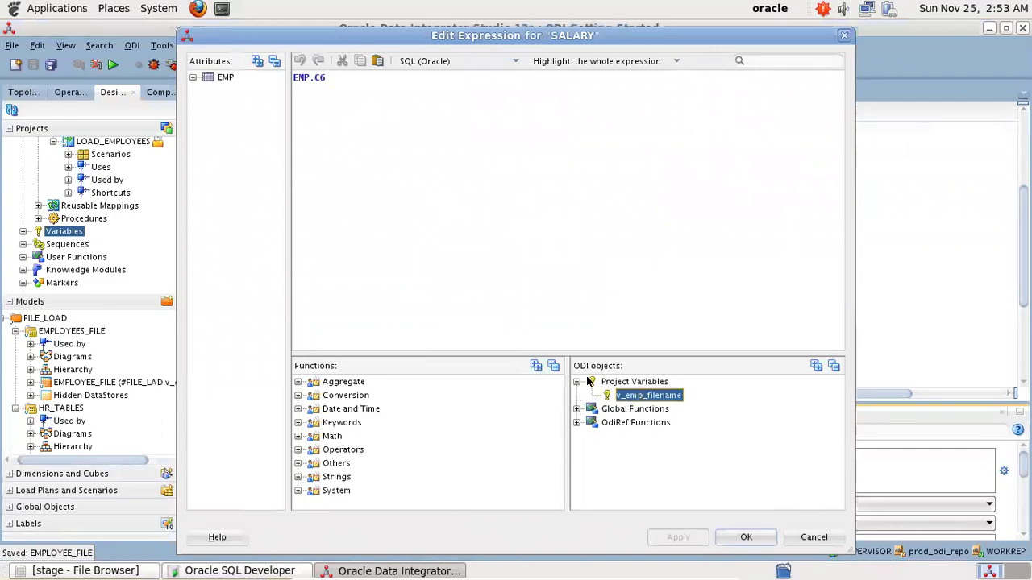
double_click(626, 395)
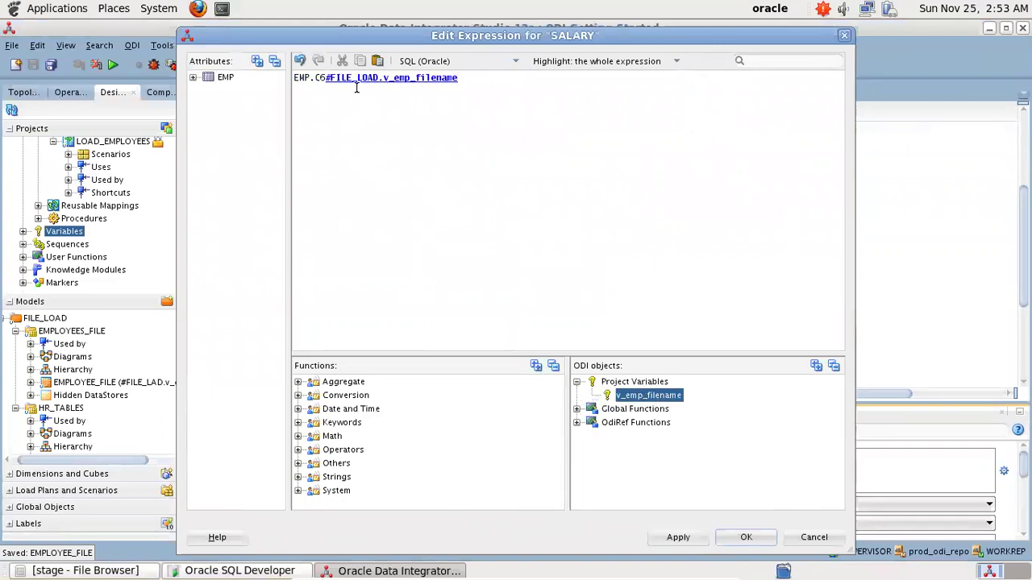
- Copy the #FILE_LOAD.v_emp_filename reference, remove it from the SALARY expression and discard the expression edits
left_click_drag(325, 77, 463, 74)
key("ctrl+c")
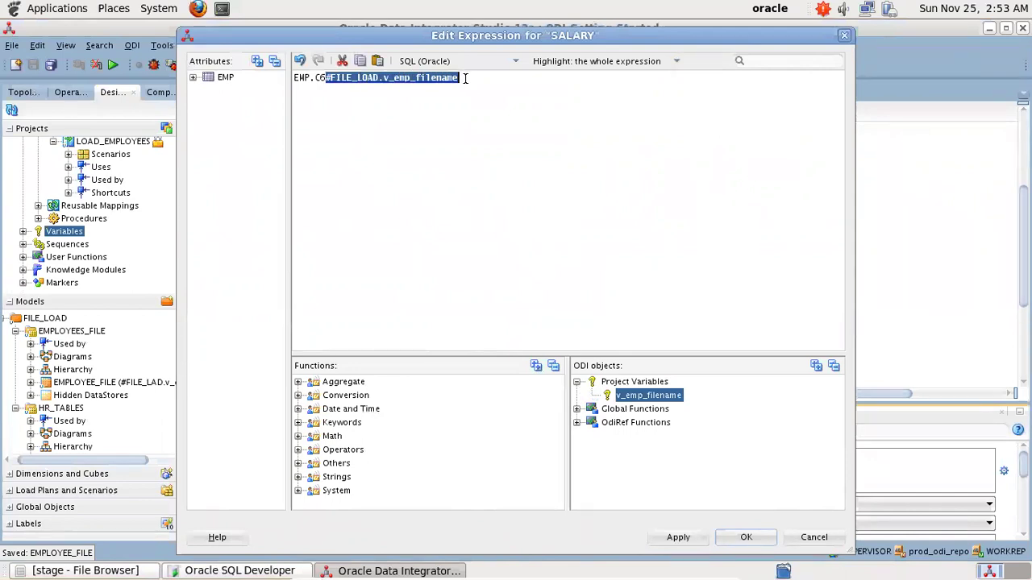
key("Delete")
left_click(798, 537)
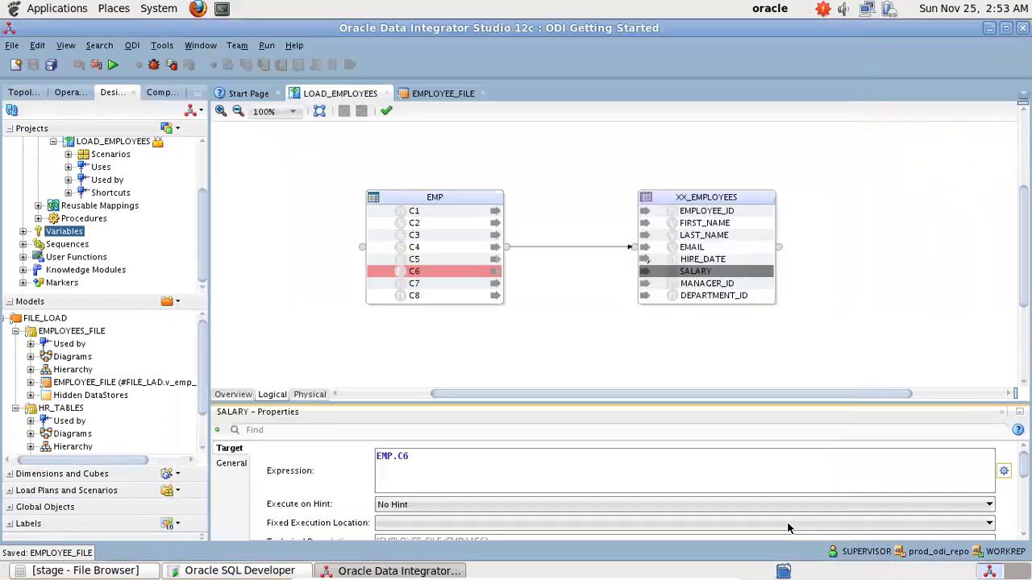
- Replace the EMPLOYEE_FILE datastore's resource name with the copied #FILE_LOAD.v_emp_filename reference and save the datastore
left_click(431, 93)
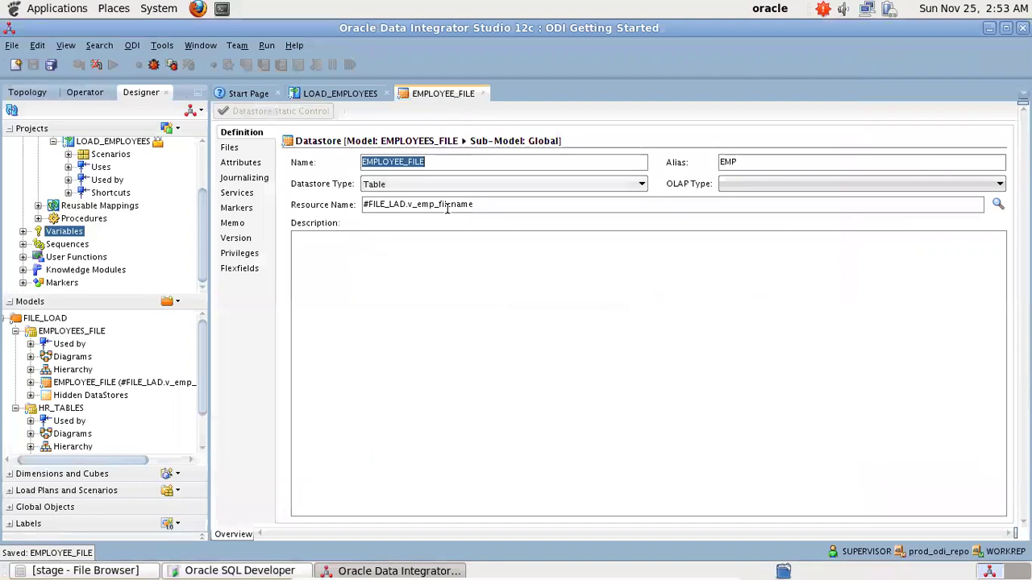
left_click(498, 208)
key("ctrl+v")
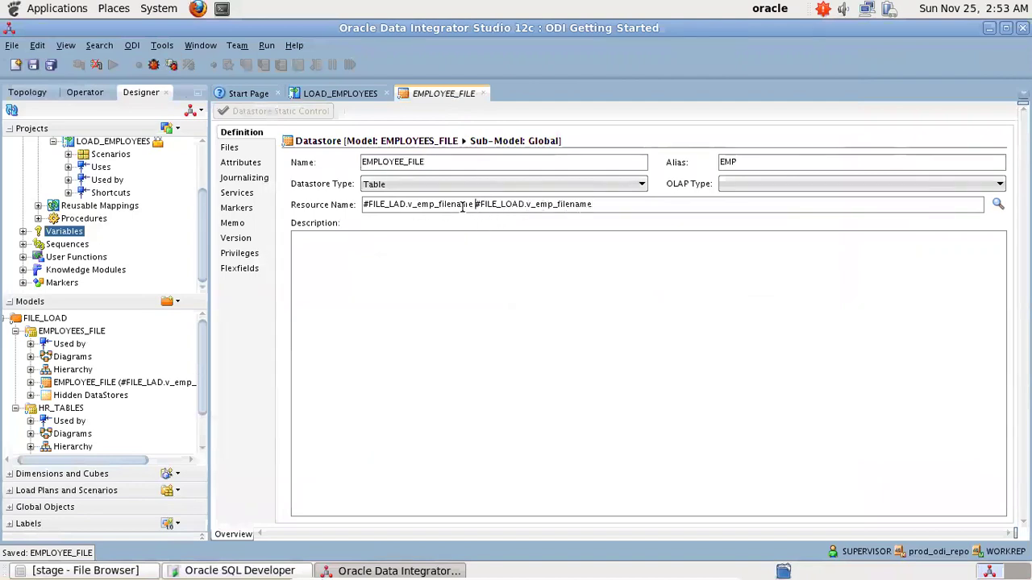
left_click_drag(476, 203, 353, 203)
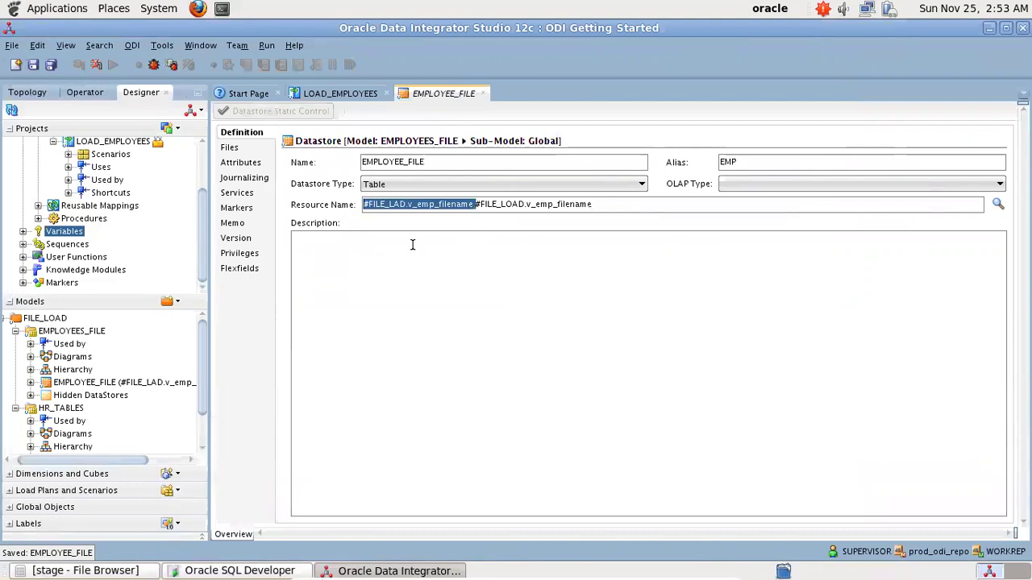
key("BackSpace")
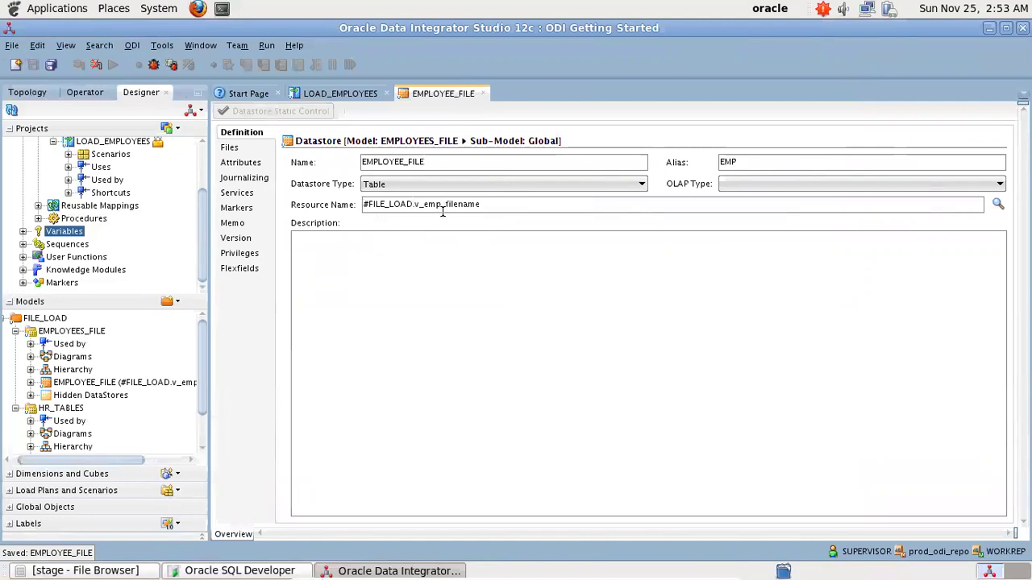
- Create a package named LOAD_EMPLOYEES_PKG in the EMPLOYEES folder of the FILE_LOAD project and save it
left_click(329, 95)
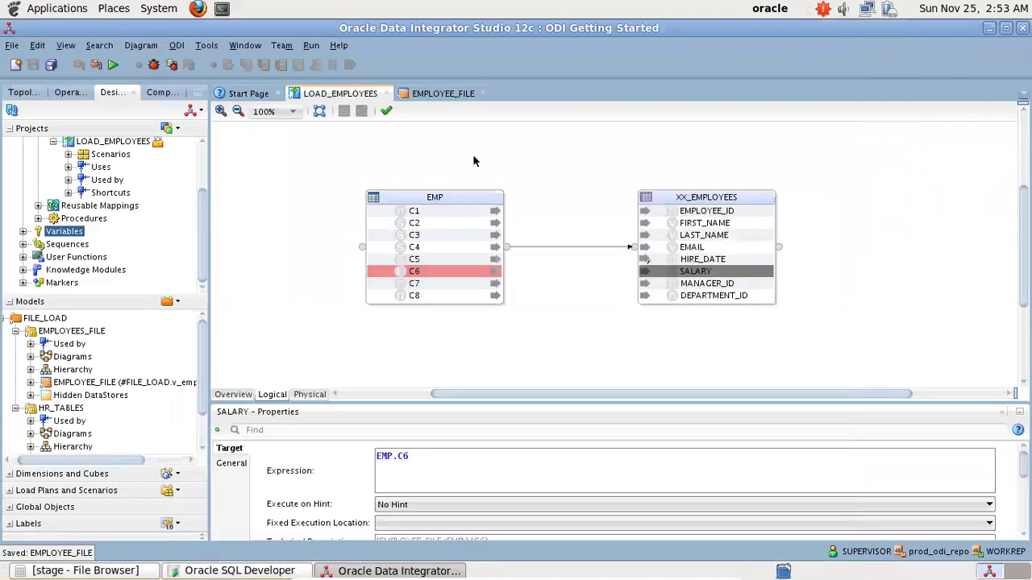
left_click(100, 180)
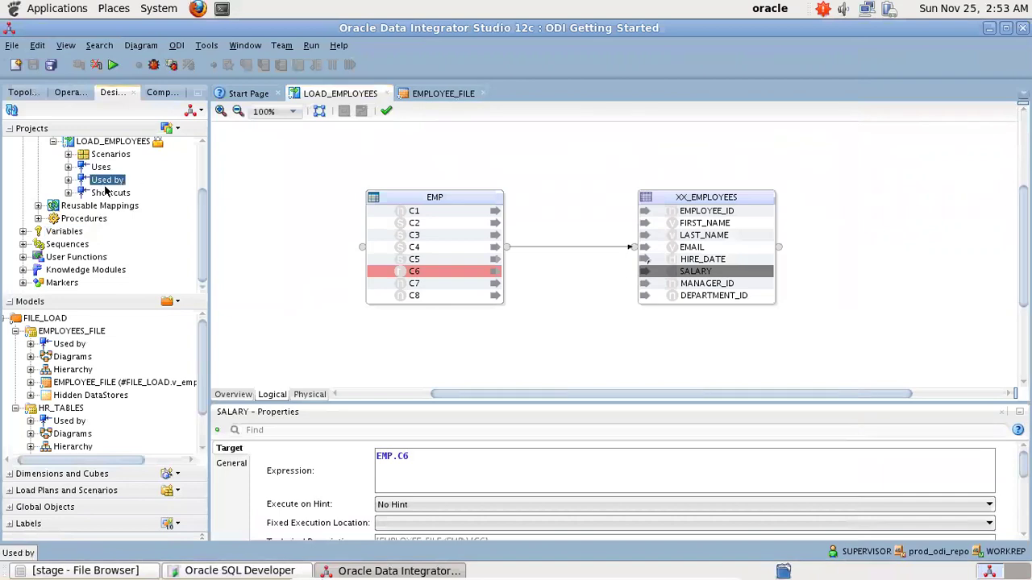
scroll(121, 185, "up", 3)
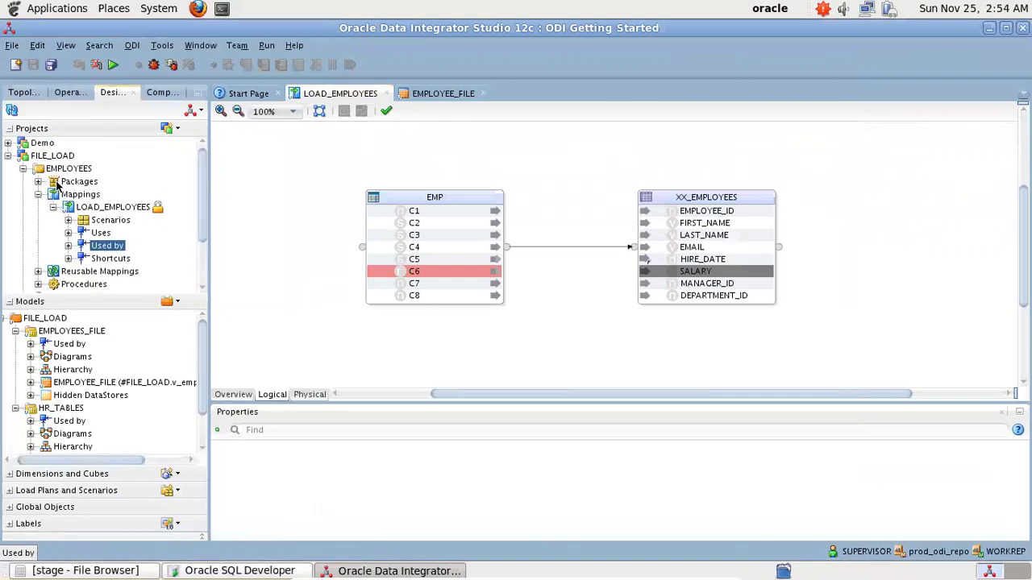
left_click(79, 182)
right_click(83, 183)
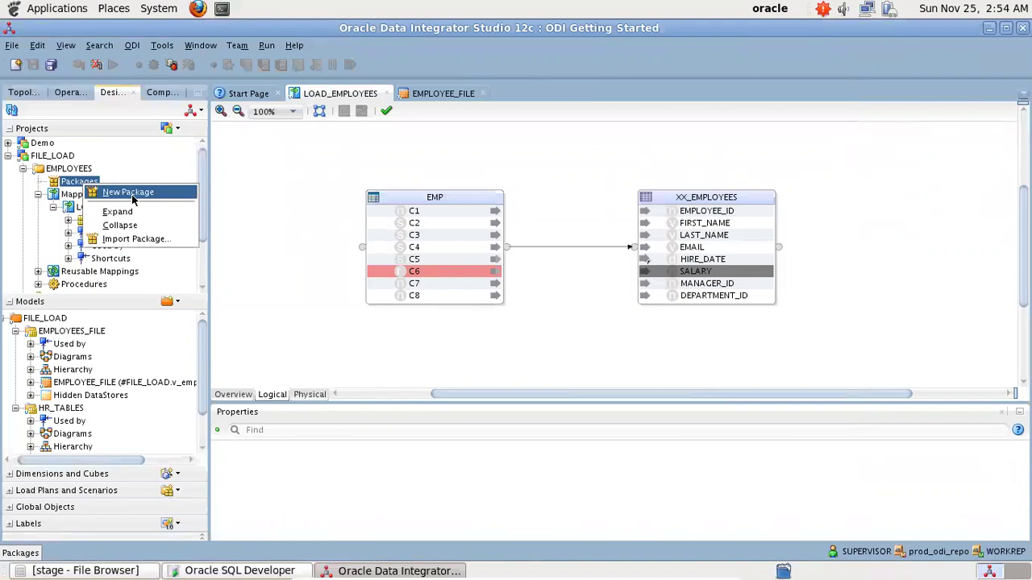
left_click(130, 194)
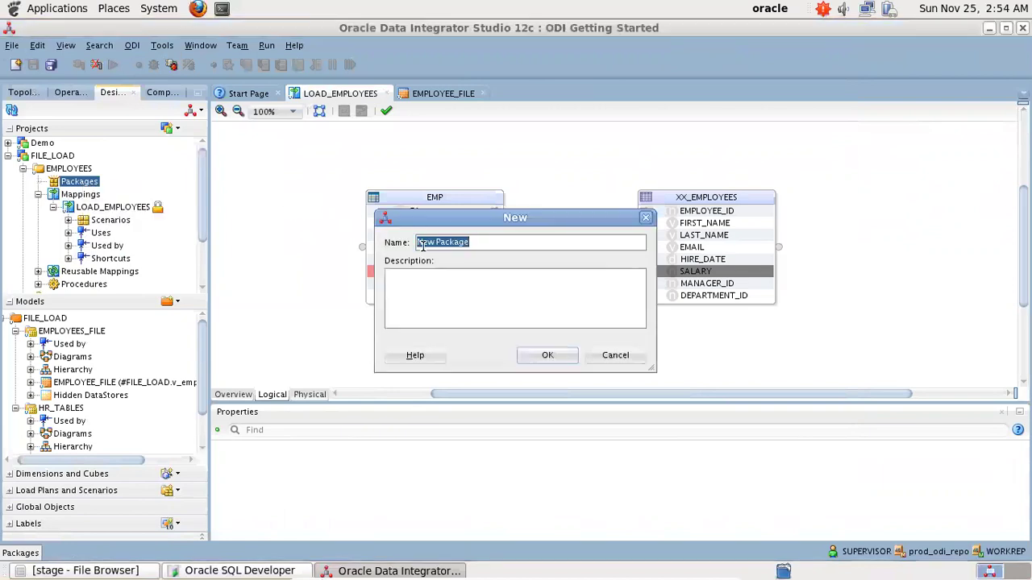
type("F")
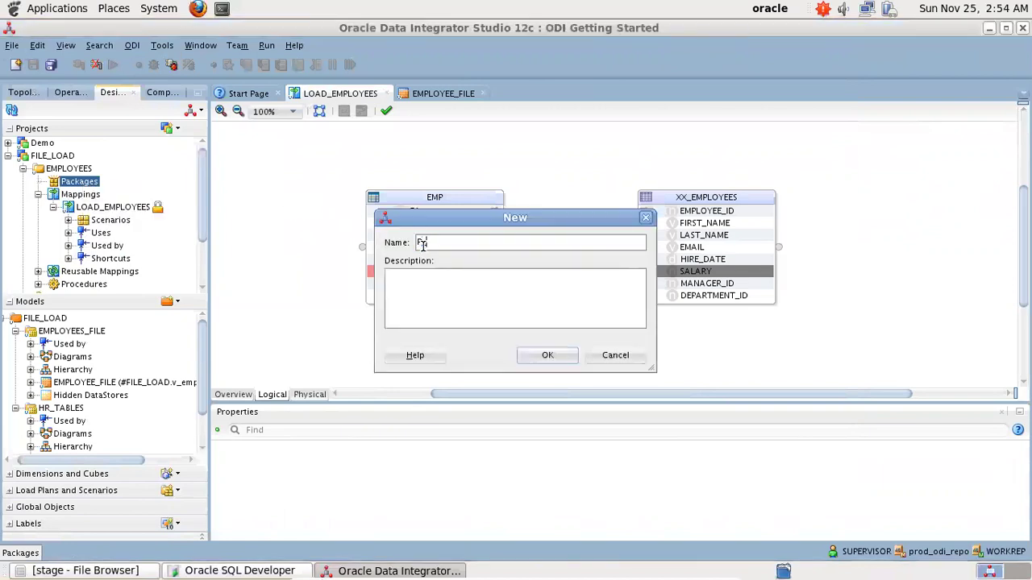
type("_")
type("LO")
type("AD_EMPLOYES")
type("_PKG")
left_click(535, 358)
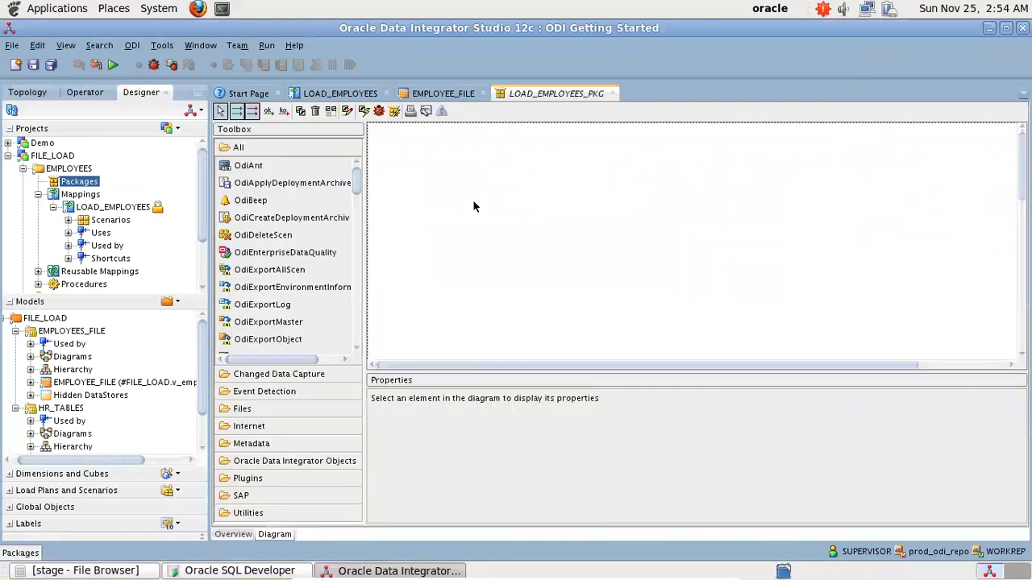
key("ctrl+s")
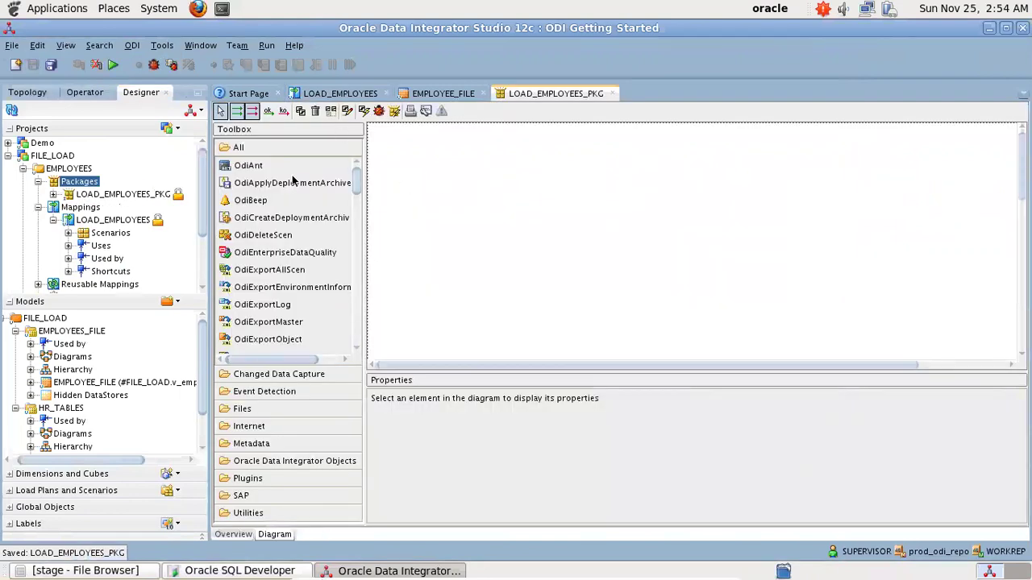
- Add the v_emp_filename project variable to the package diagram as a Set Variable step
left_click(111, 233)
scroll(109, 245, "down", 2)
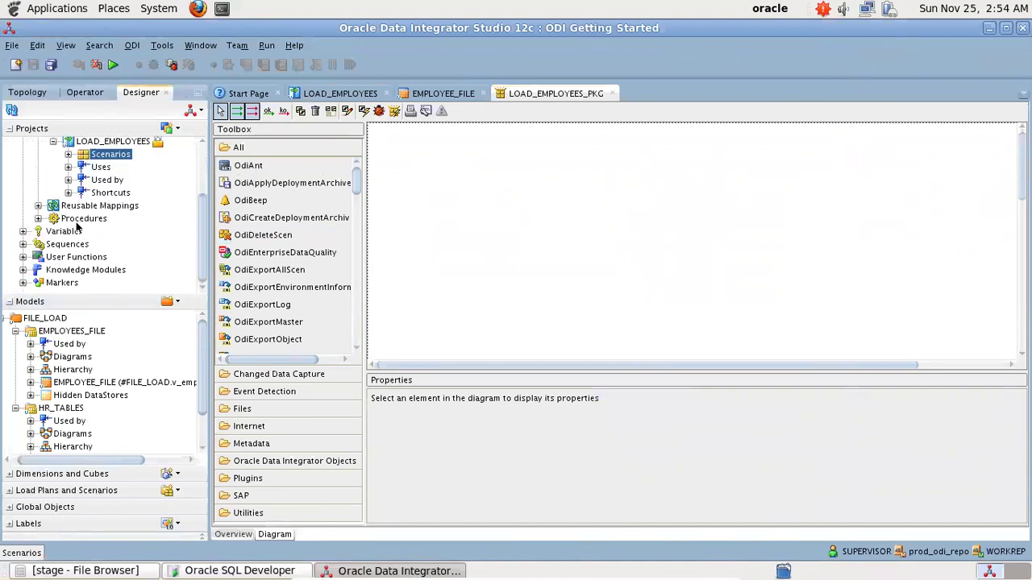
left_click(24, 232)
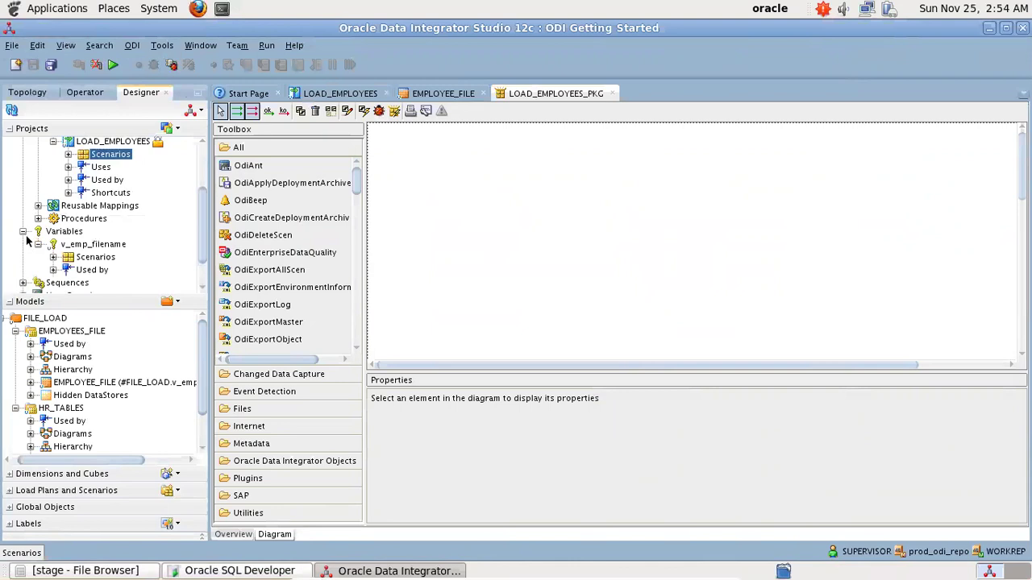
left_click(95, 244)
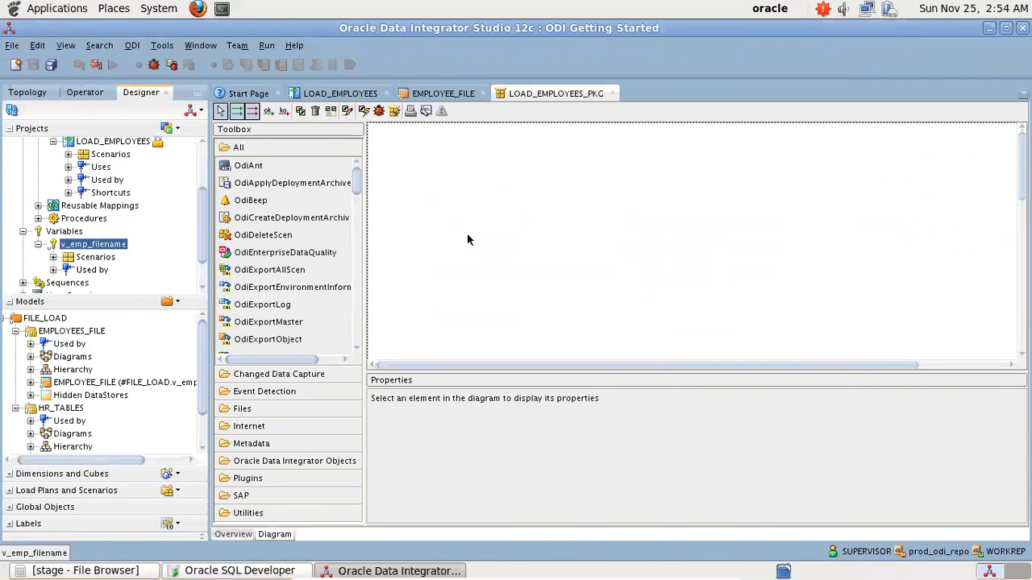
left_click_drag(468, 240, 468, 238)
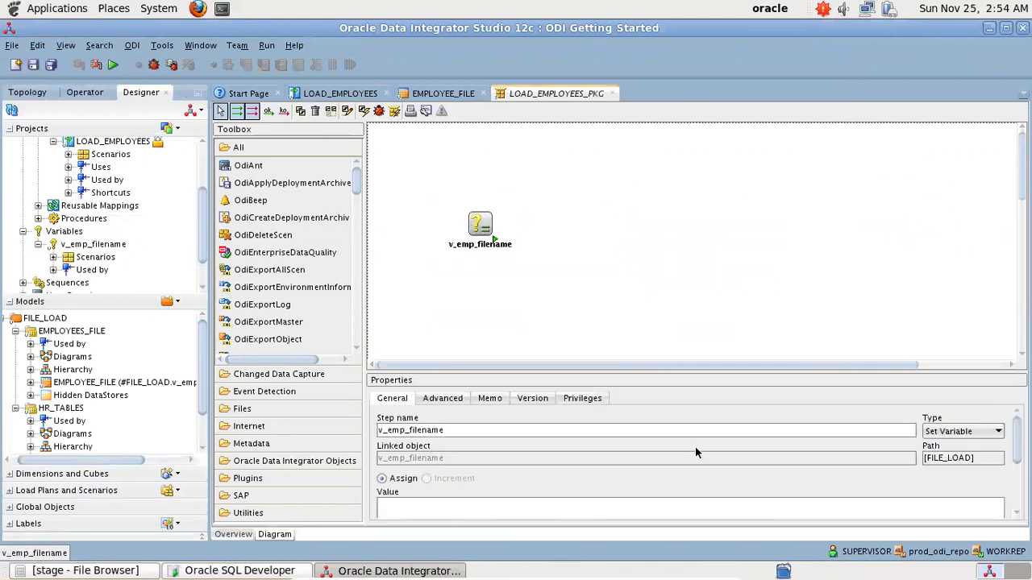
- Assign the value Employees.csv to the v_emp_filename step, checking the file name in the stage folder, and save the package
left_click(466, 508)
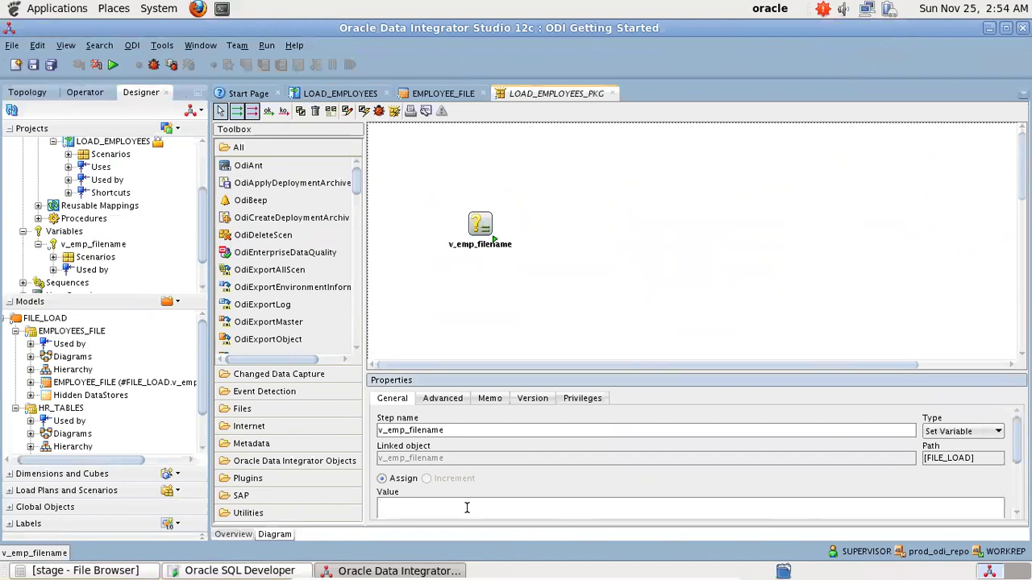
type("eM")
key("BackSpace")
key("BackSpace")
type("Employe")
key("Left")
key("Left")
key("Left")
key("Left")
key("BackSpace")
left_click(133, 564)
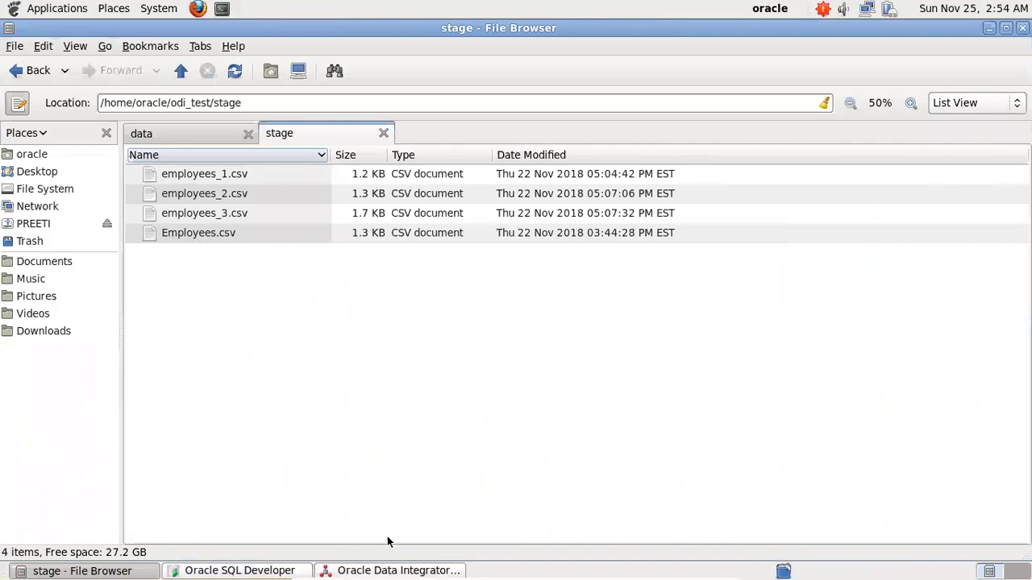
left_click(267, 561)
left_click(326, 562)
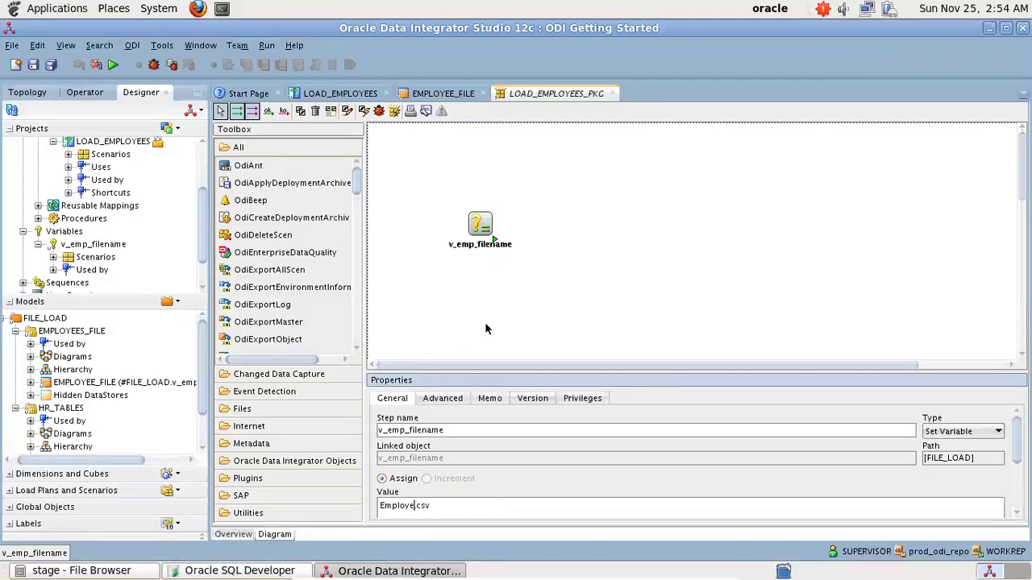
type("es")
key("ctrl+s")
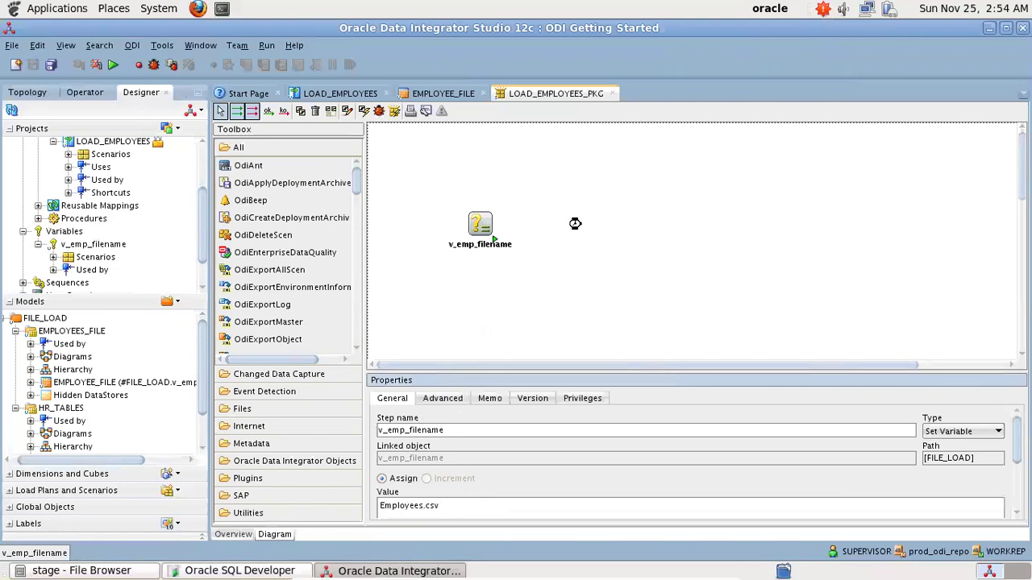
- Add the LOAD_EMPLOYEES mapping to the package diagram and connect the v_emp_filename step to it with an ok link
left_click(395, 151)
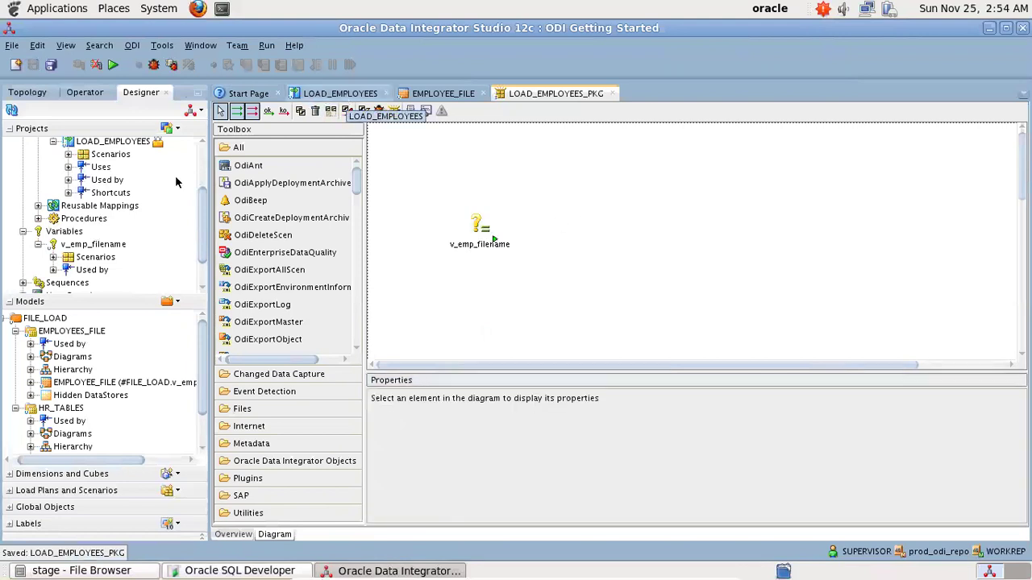
left_click(117, 143)
left_click_drag(118, 149, 610, 230)
left_click(269, 111)
left_click_drag(494, 239, 609, 231)
left_click(221, 114)
- Add a second v_emp_filename Set Variable step after the mapping, assign it employees_1.csv and save the package
left_click(96, 206)
scroll(93, 226, "down", 1)
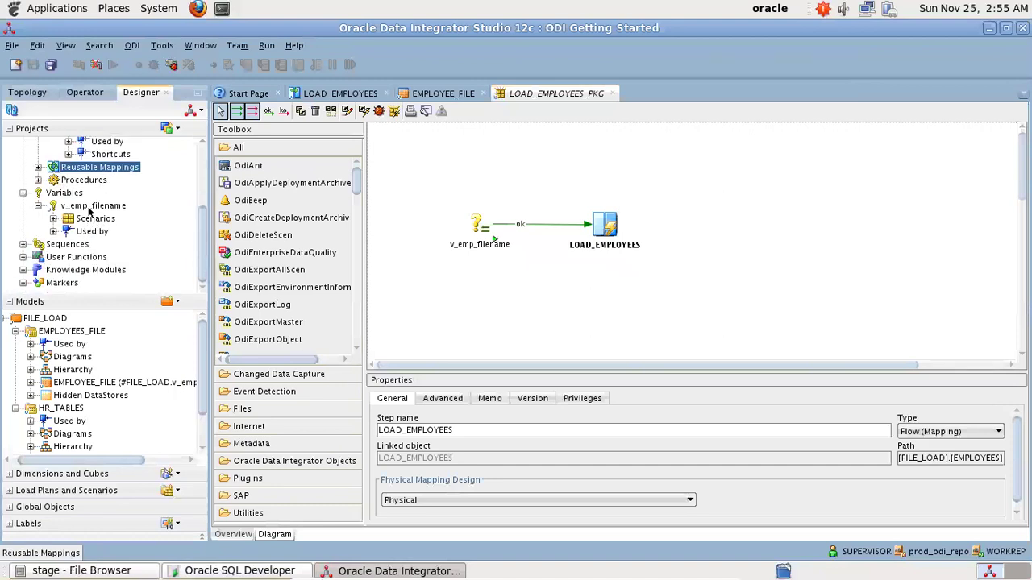
left_click(92, 207)
left_click_drag(666, 240, 709, 229)
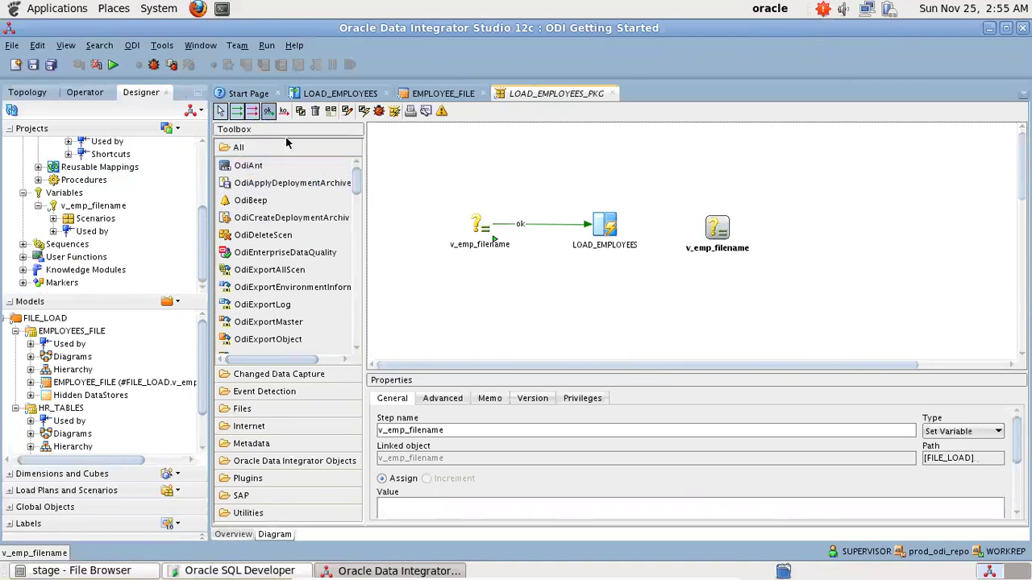
left_click(415, 501)
type("employees_1.csv")
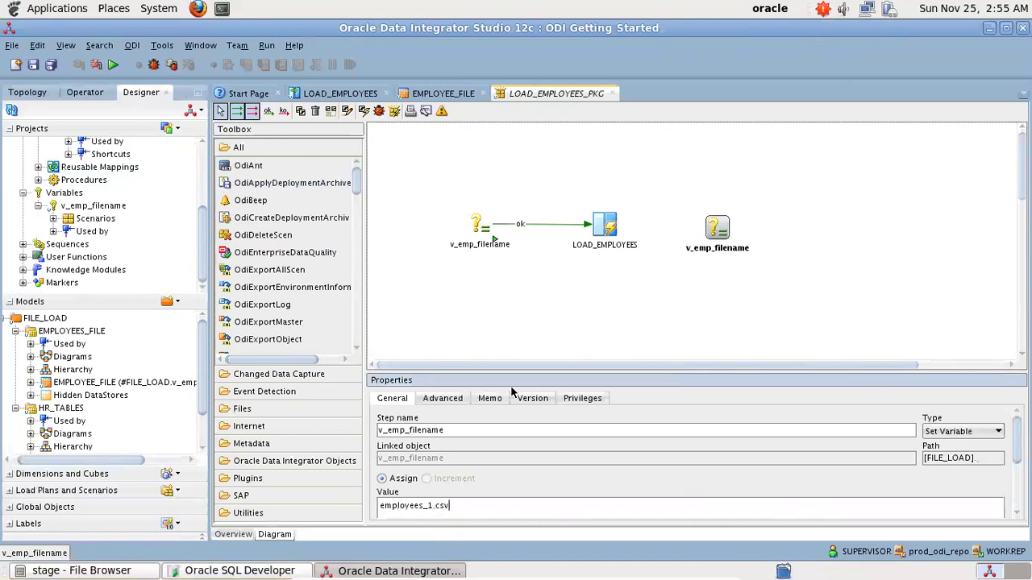
key("ctrl+s")
- Add a second LOAD_EMPLOYEES mapping step and chain the first mapping, the second variable step and the new mapping with ok links
left_click(97, 168)
scroll(102, 184, "up", 2)
left_click(103, 169)
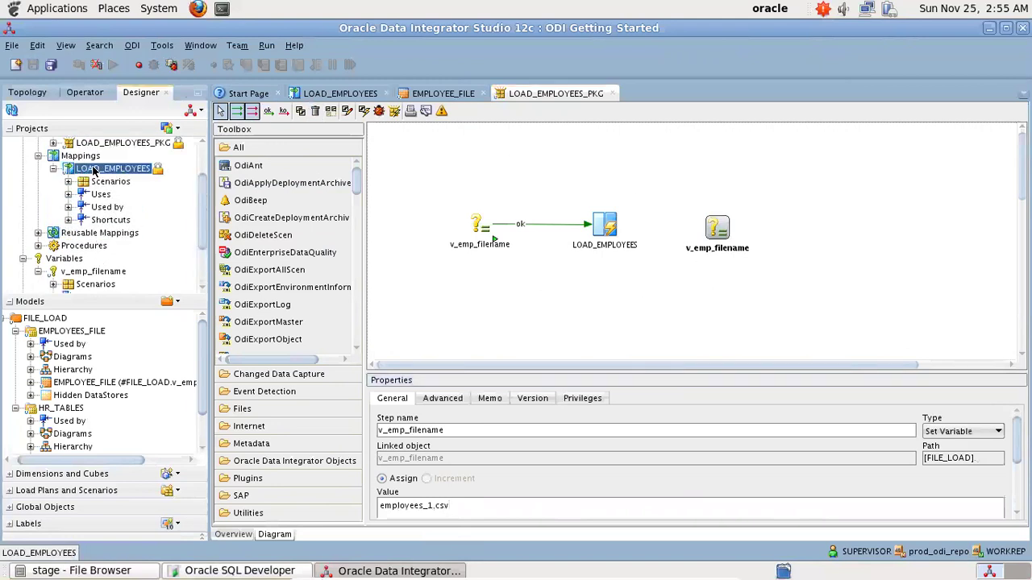
left_click_drag(810, 234, 812, 235)
left_click(269, 110)
left_click(625, 249)
left_click(716, 233)
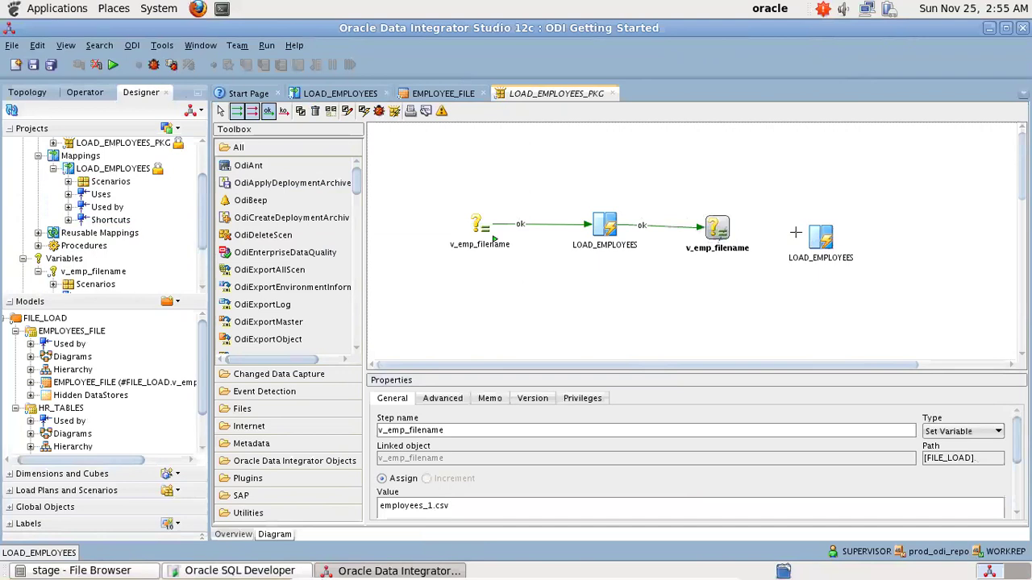
left_click(820, 236)
left_click(223, 112)
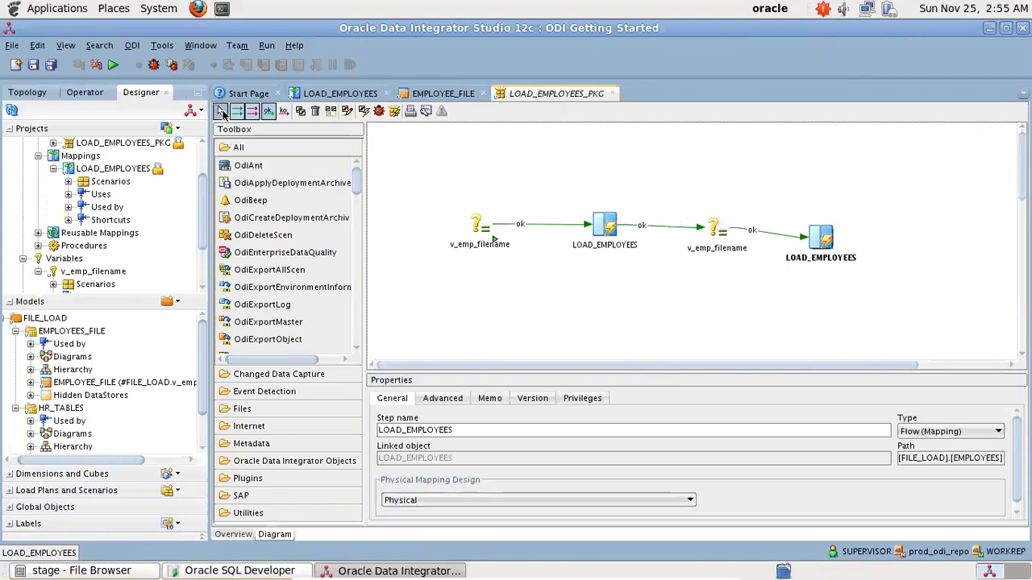
- Align the second v_emp_filename and LOAD_EMPLOYEES steps with the rest of the flow and save the package
left_click(722, 234)
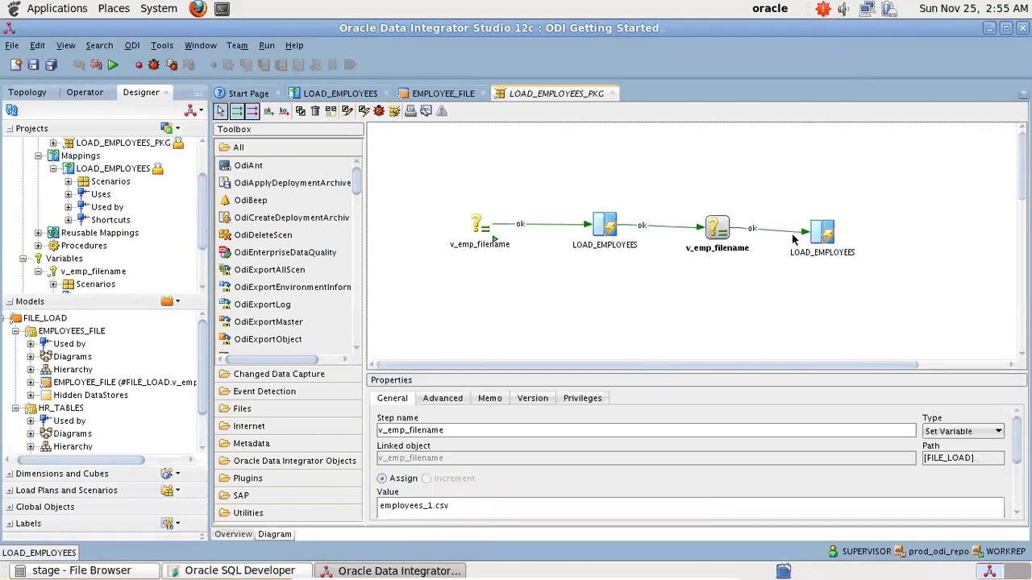
left_click_drag(824, 236, 825, 232)
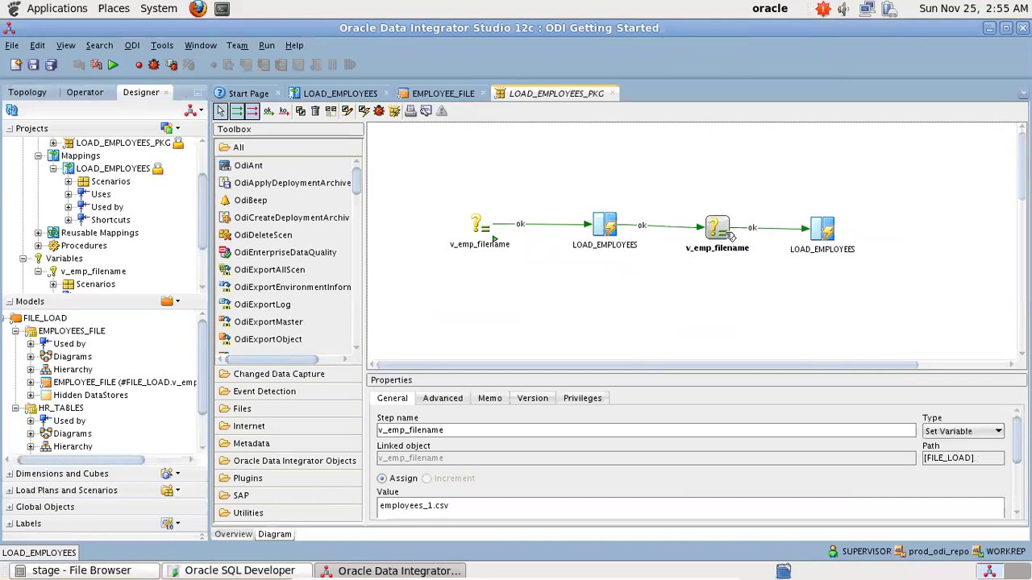
left_click_drag(729, 233, 730, 231)
key("ctrl+s")
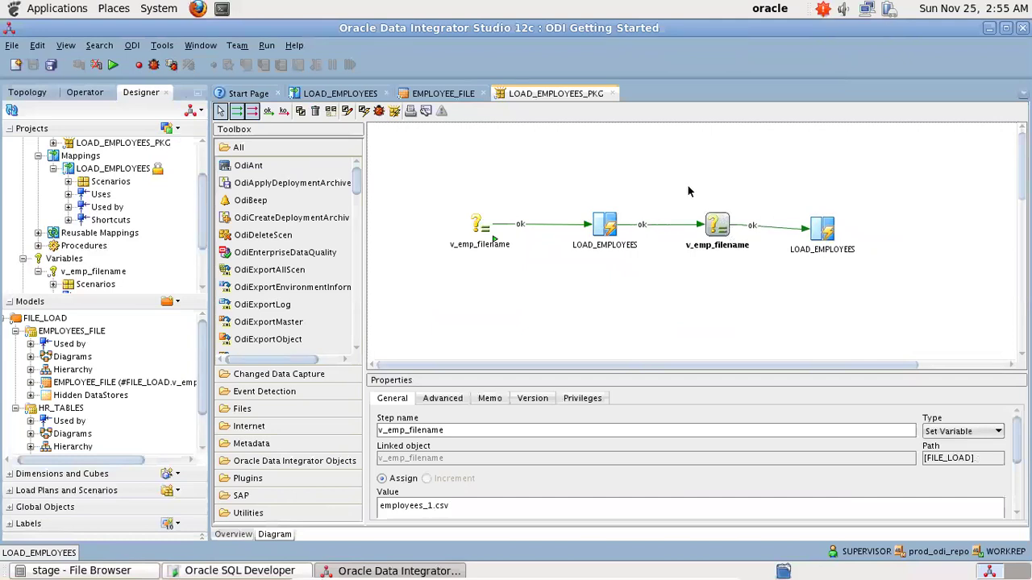
left_click(689, 191)
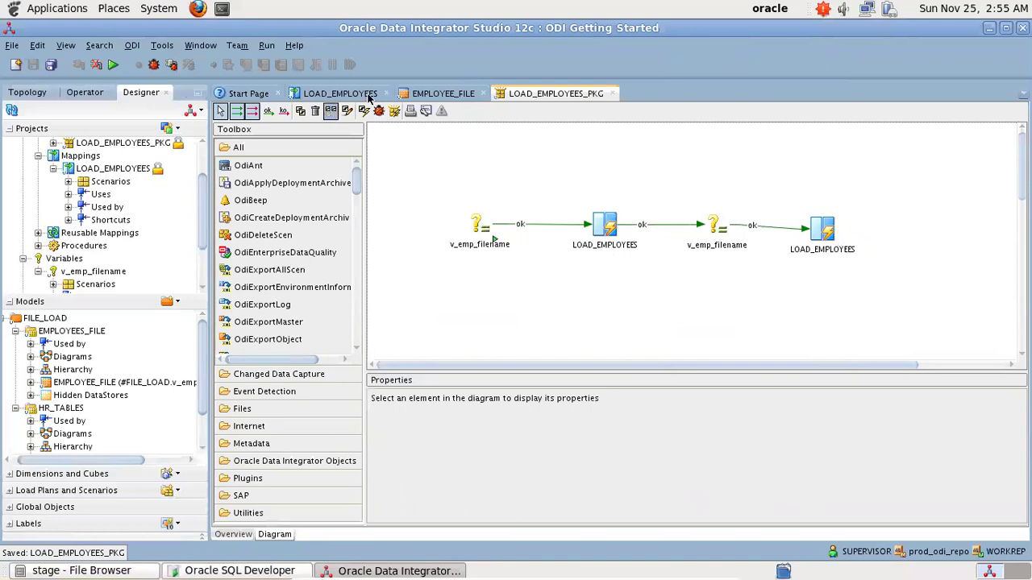
left_click(335, 94)
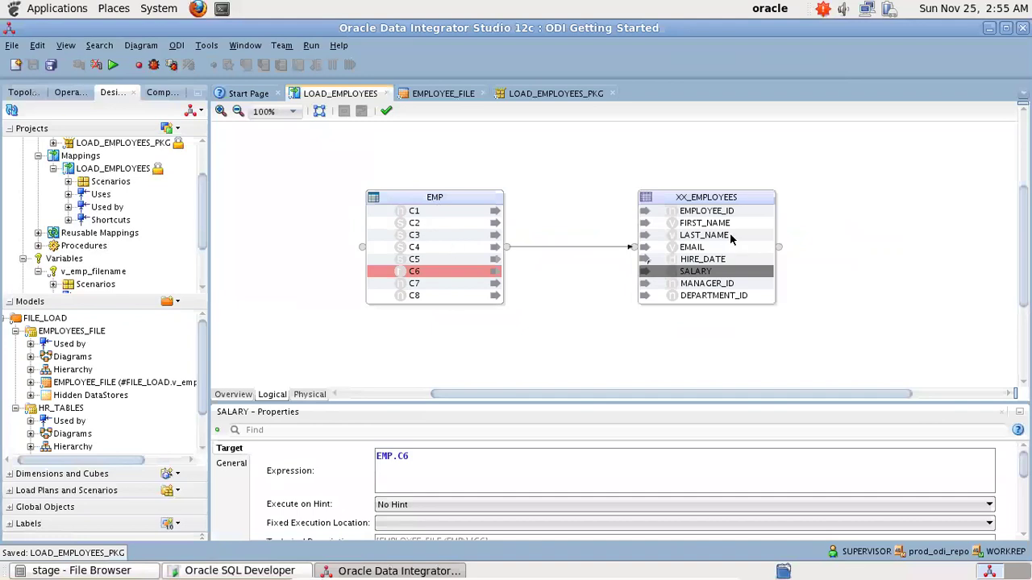
left_click(444, 93)
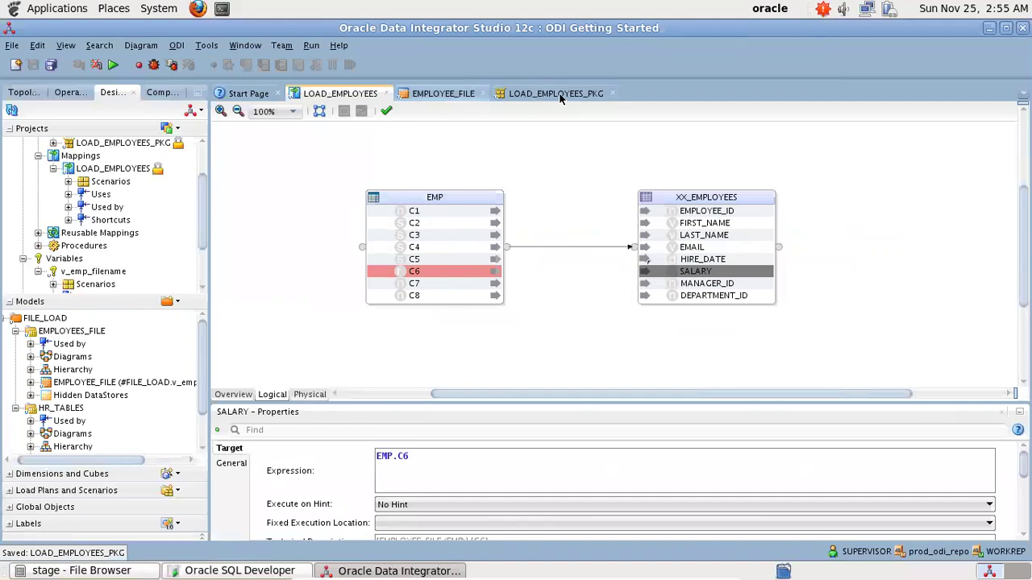
left_click(550, 93)
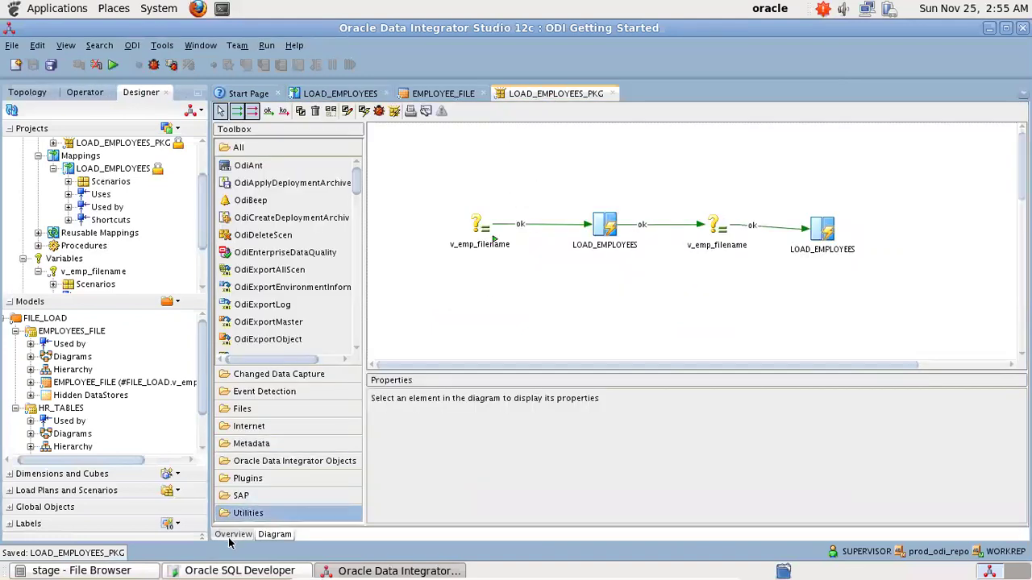
- Switch to Oracle SQL Developer and try to run the query select * hr.xx_employees in the HR worksheet
left_click(187, 569)
type("select * ")
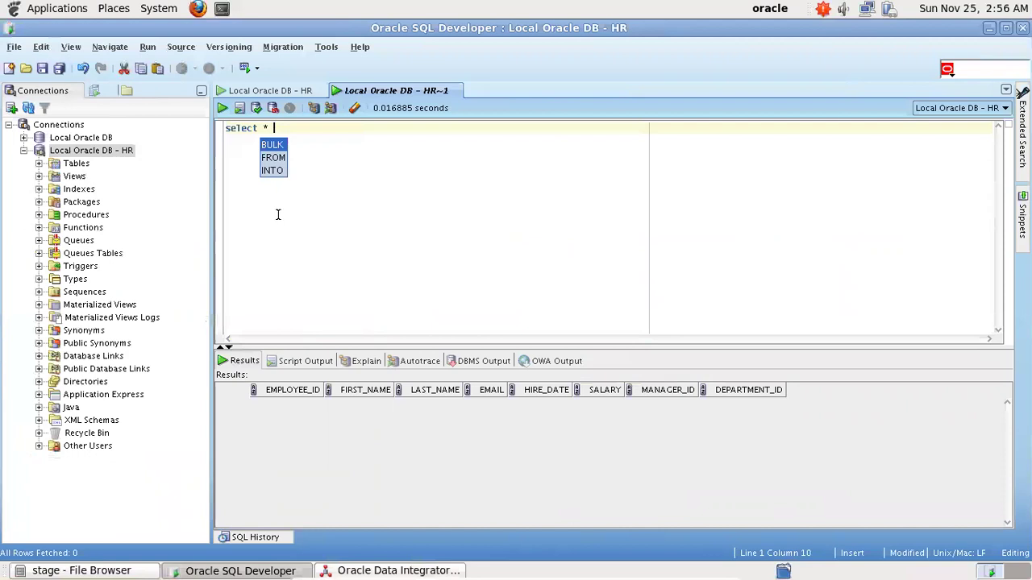
type("hr.xx")
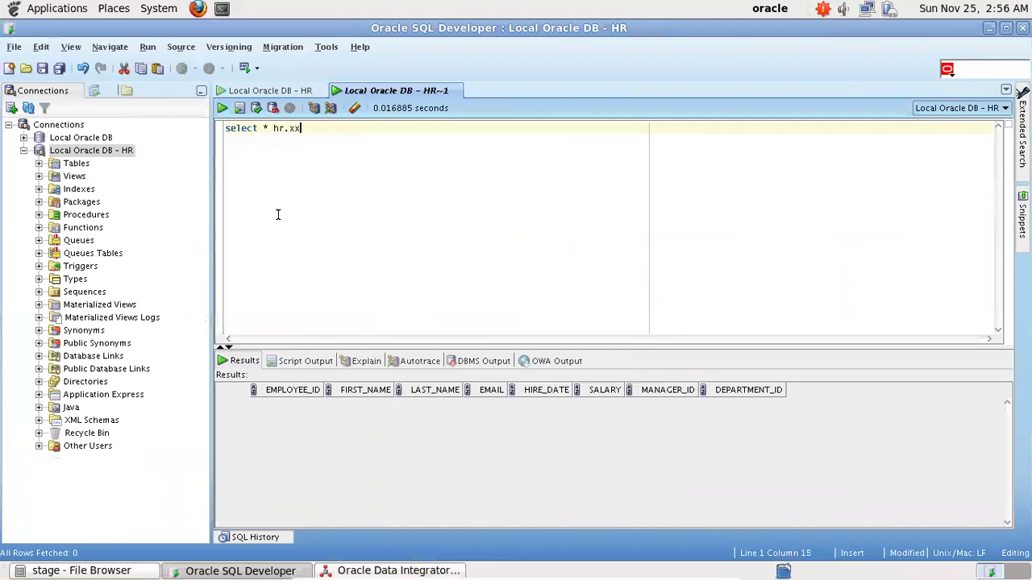
type("_employees")
key("ctrl+Return")
key("Return")
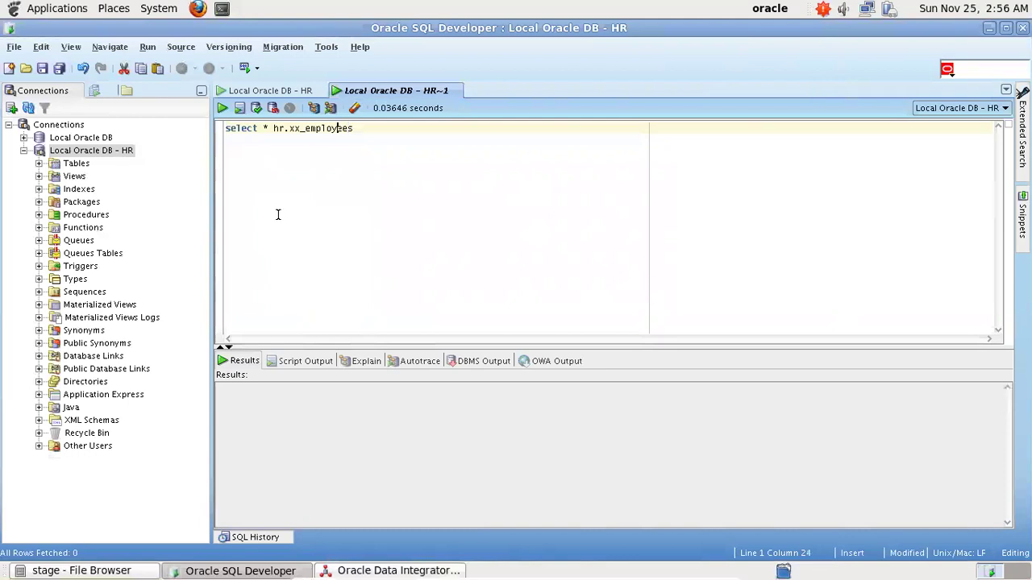
- Correct the query to select * from hr.xx_employees, run it and commit the transaction
key("Left")
key("Left")
type("from")
key("ctrl+Return")
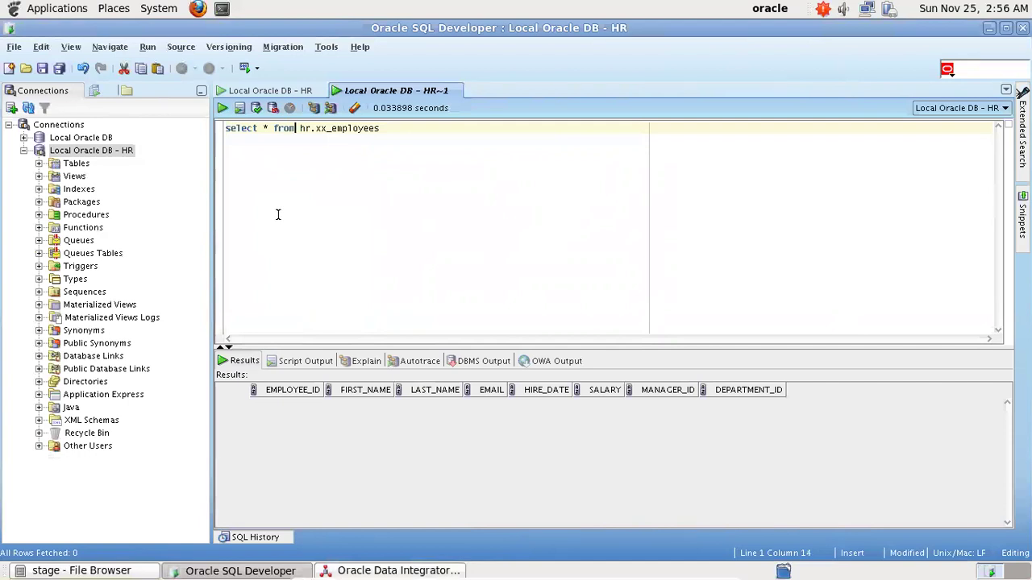
key("F11")
left_click(330, 166)
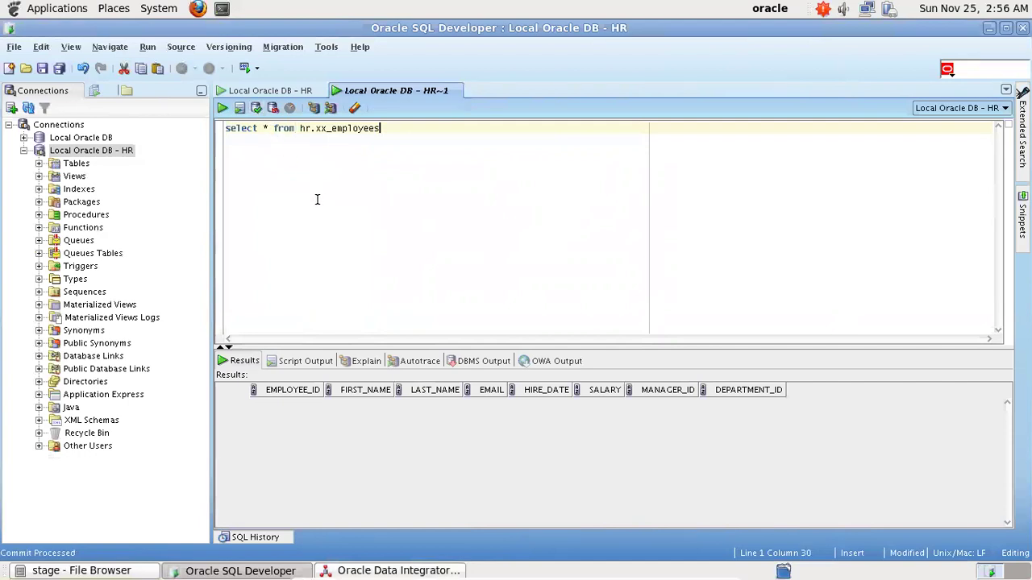
- Switch to ODI Studio and run LOAD_EMPLOYEES_PKG with context Global, Local (No Agent) and log level 5
left_click(346, 569)
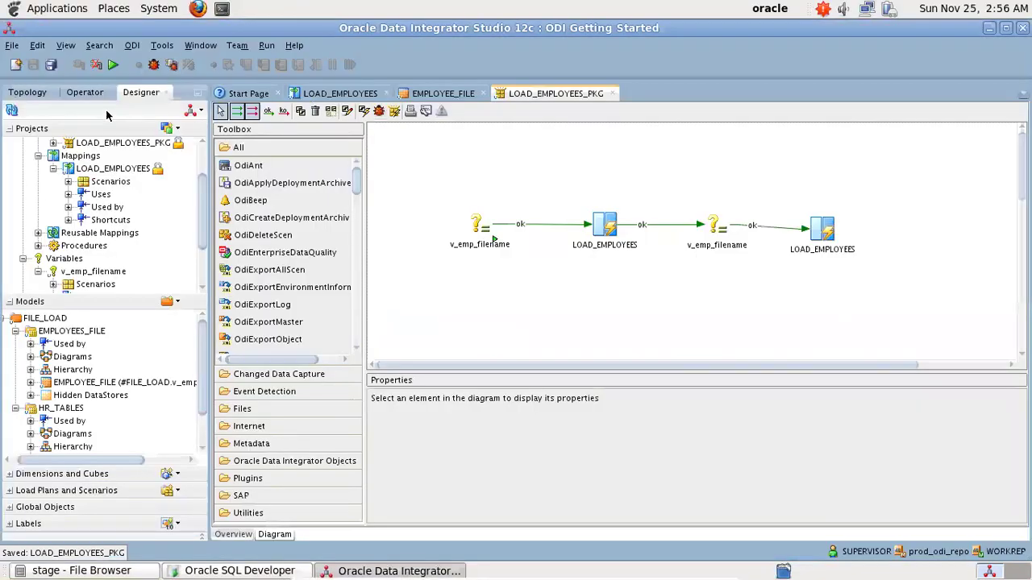
left_click(113, 64)
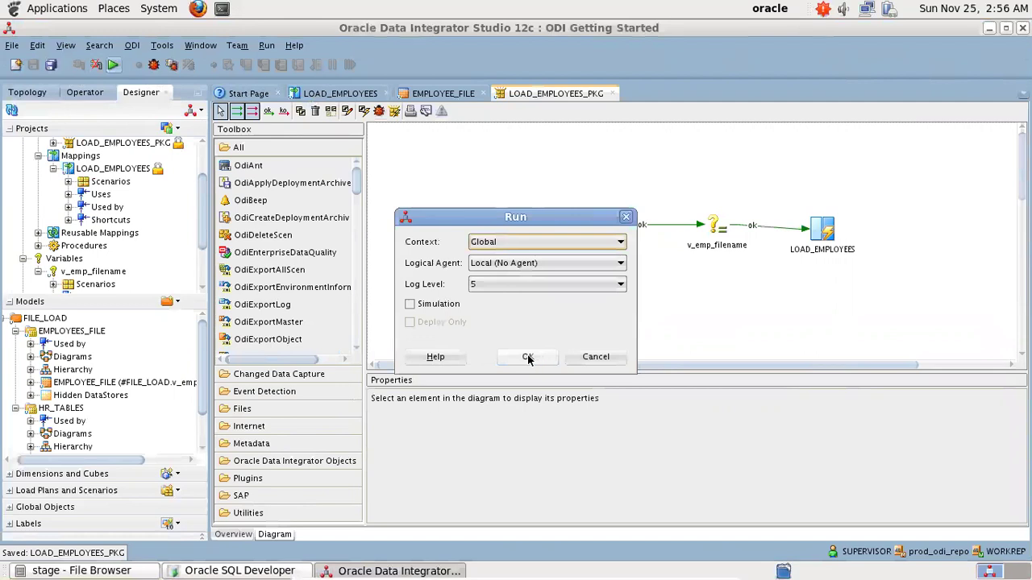
left_click(527, 357)
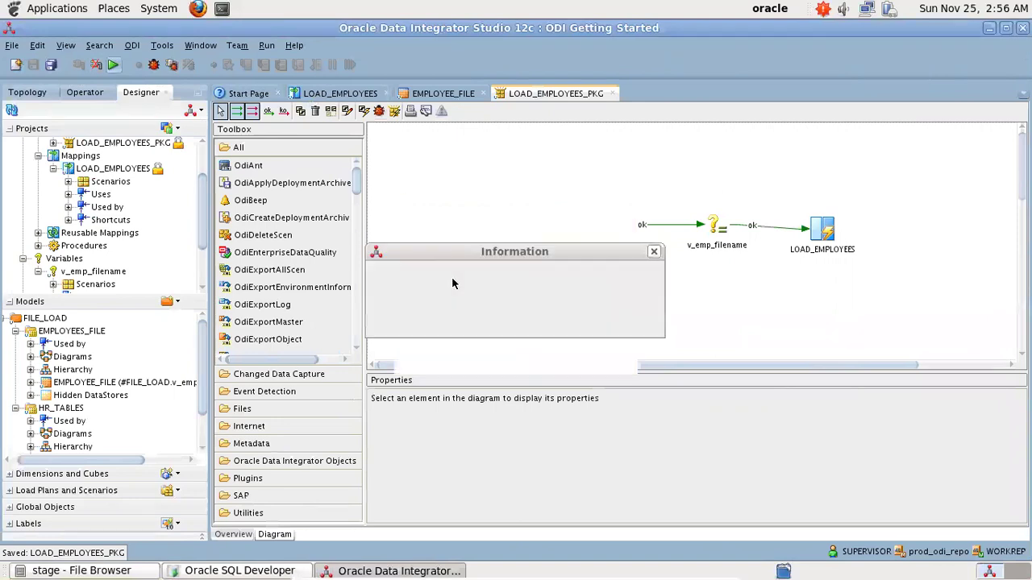
left_click(631, 322)
- Open today's LOAD_EMPLOYEES_PKG session in the Operator and examine the status and row counts of its steps
left_click(83, 93)
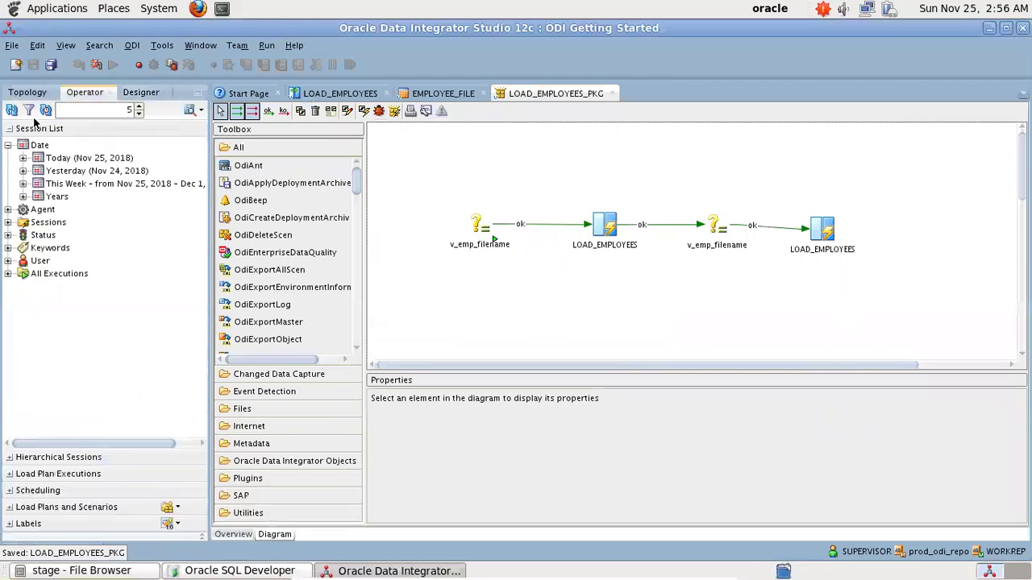
left_click(23, 158)
left_click(41, 173)
left_click(38, 171)
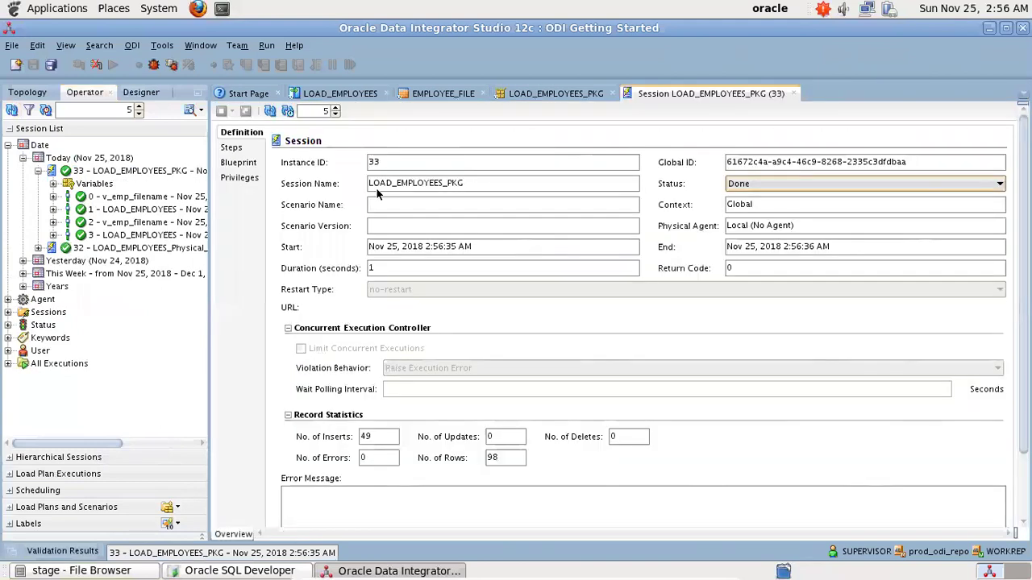
left_click(243, 150)
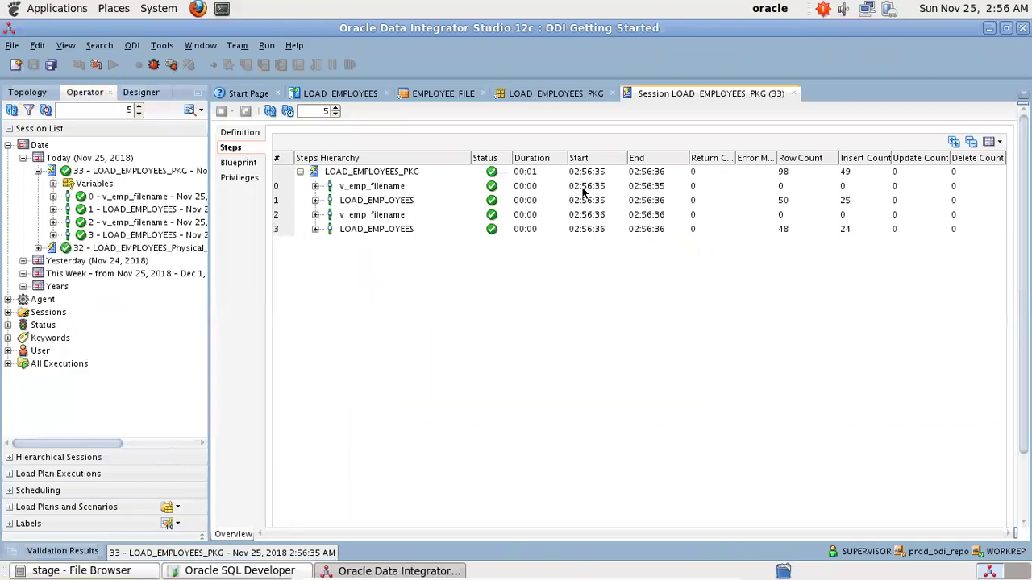
- Check the executed code of the session's first v_emp_filename variable task, then close the task
double_click(360, 188)
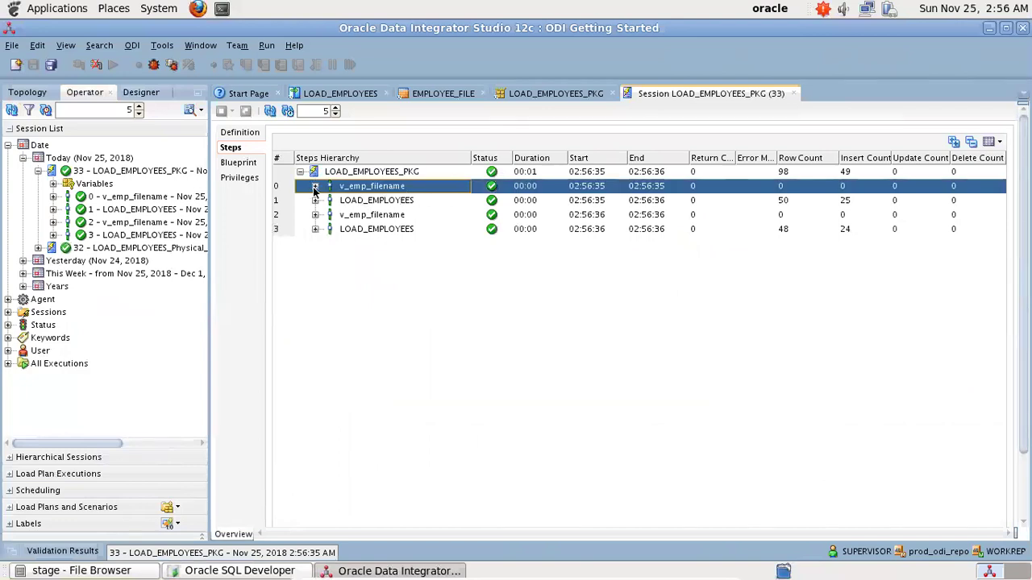
left_click(423, 203)
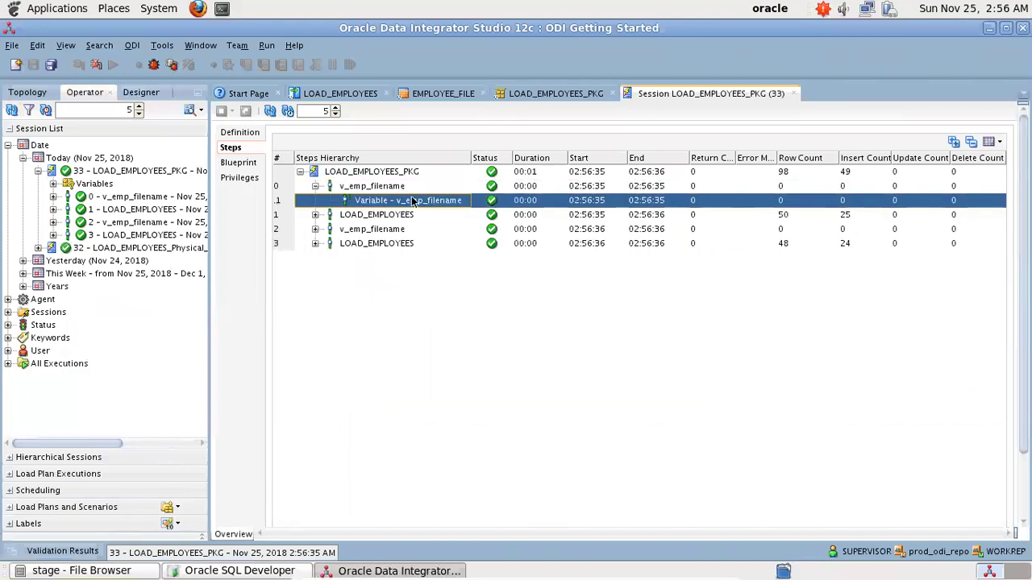
double_click(412, 201)
left_click(242, 162)
left_click(232, 146)
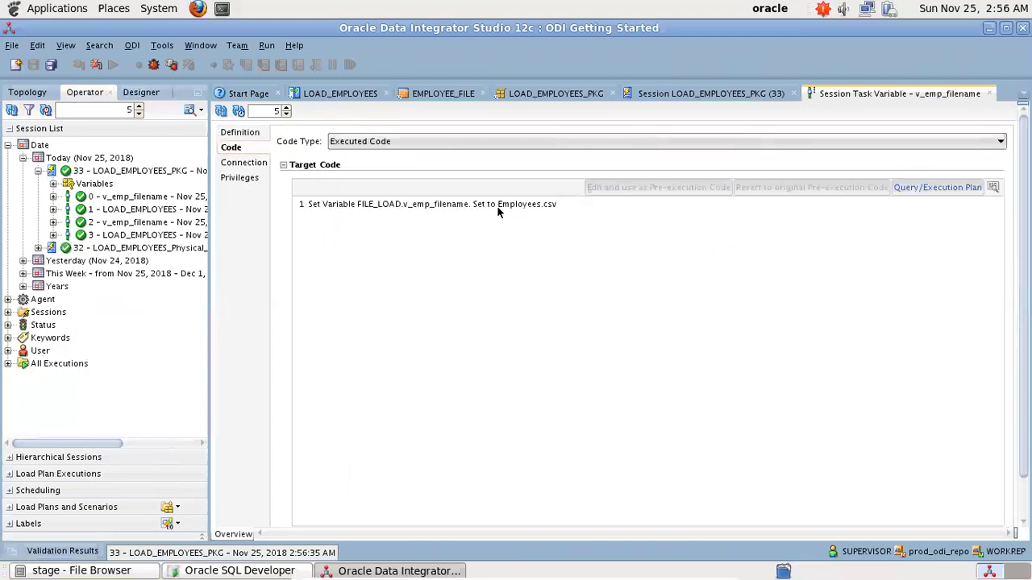
left_click(990, 94)
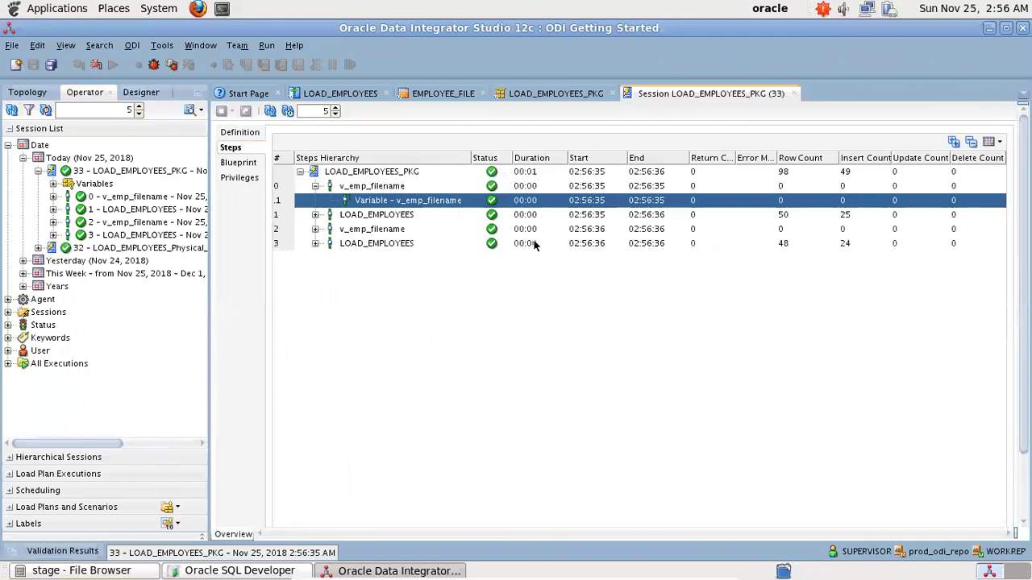
- Switch to SQL Developer, rerun select * from hr.xx_employees; and examine the loaded rows from employee ID 125 onward
left_click(220, 564)
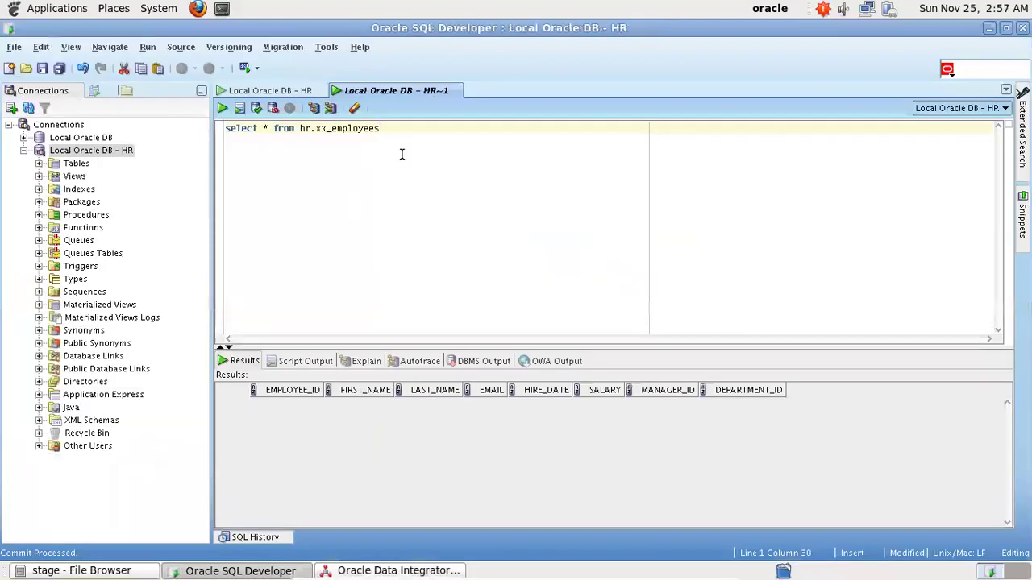
key("ctrl+Return")
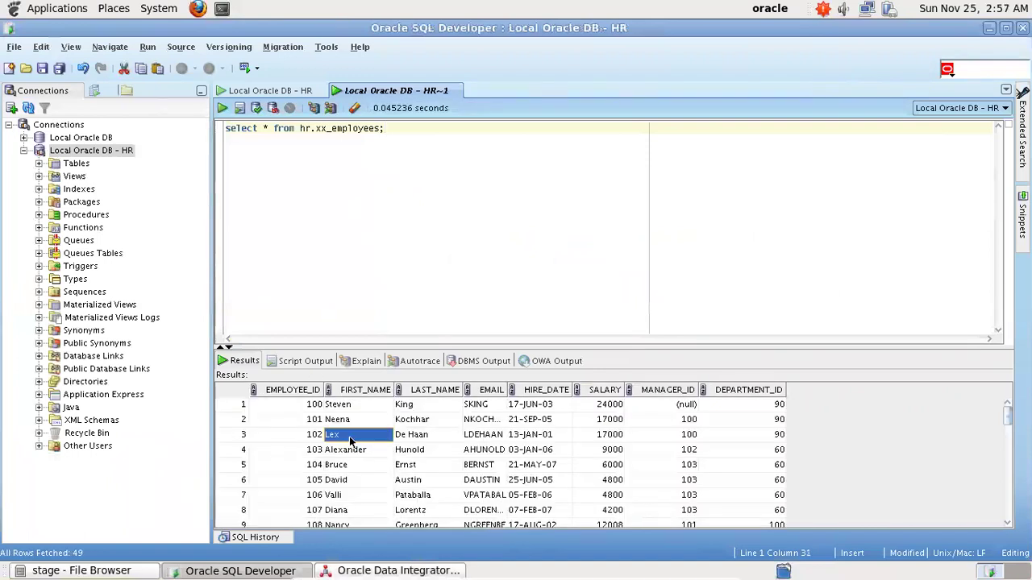
scroll(349, 436, "down", 1)
scroll(347, 442, "down", 10)
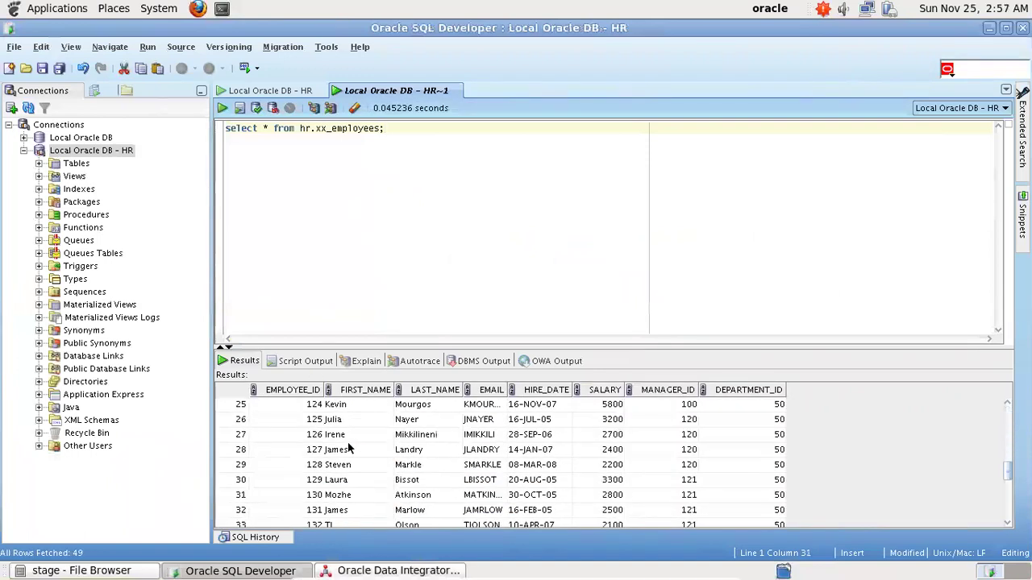
scroll(327, 457, "up", 3)
left_click(324, 439)
left_click(354, 449)
- Open a maximized terminal, change to the odi_test/stage/ directory and list its files
left_click(222, 8)
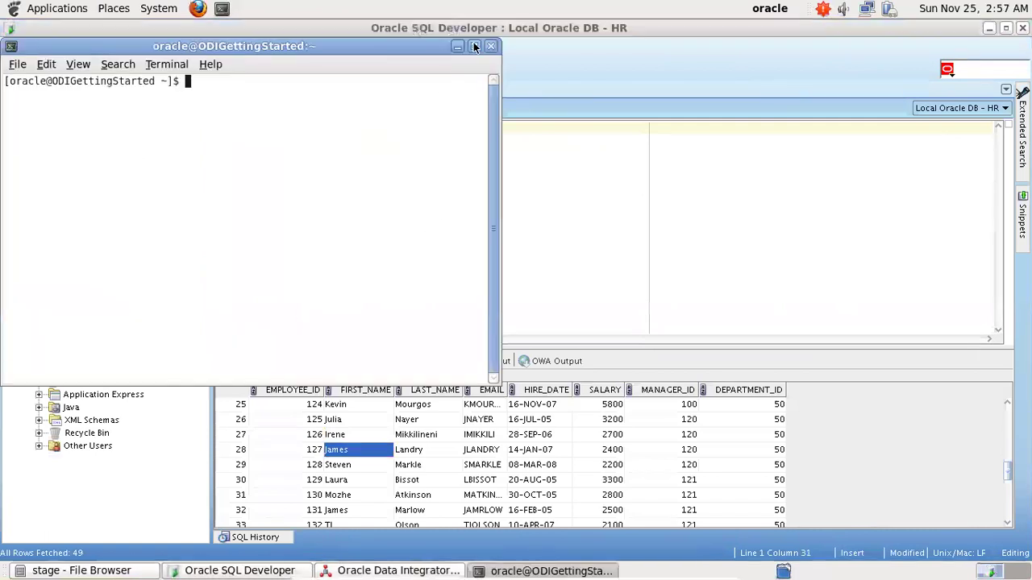
left_click(474, 46)
type("cd ")
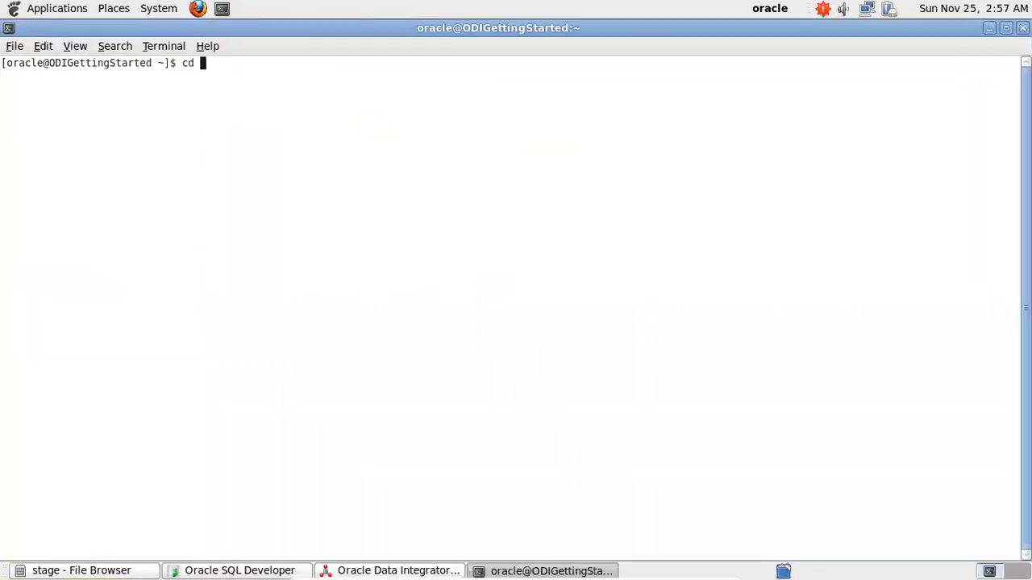
type("/")
type("b")
key("BackSpace")
type("od")
key("BackSpace")
key("BackSpace")
key("BackSpace")
type("odi_test/f")
key("BackSpace")
type("p")
key("BackSpace")
type("s")
key("Tab")
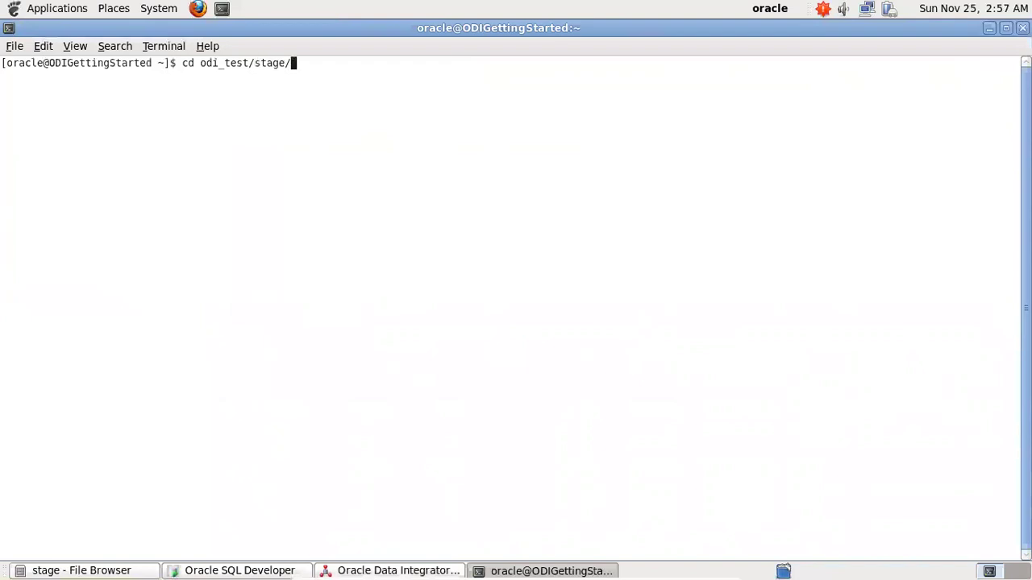
key("Return")
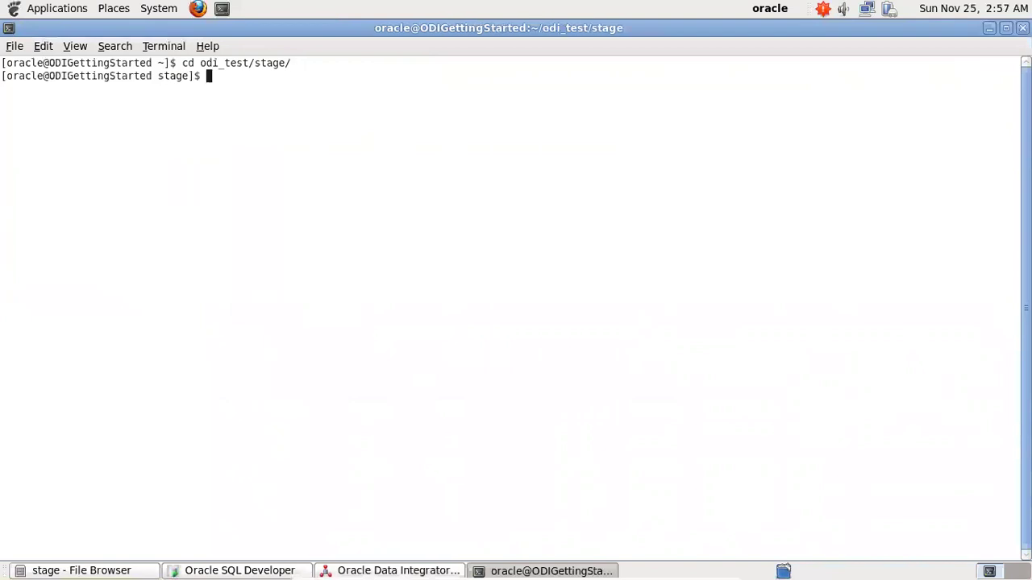
type("ls")
key("Return")
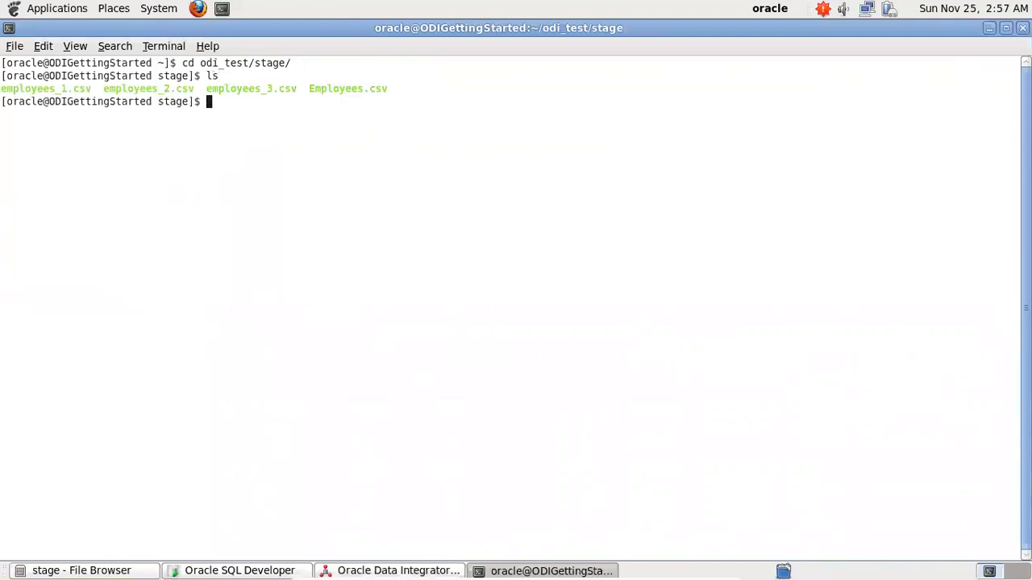
- Display the contents of employees_1.csv in the terminal with cat
type("cat em")
key("Tab")
type("1")
key("Tab")
key("Return")
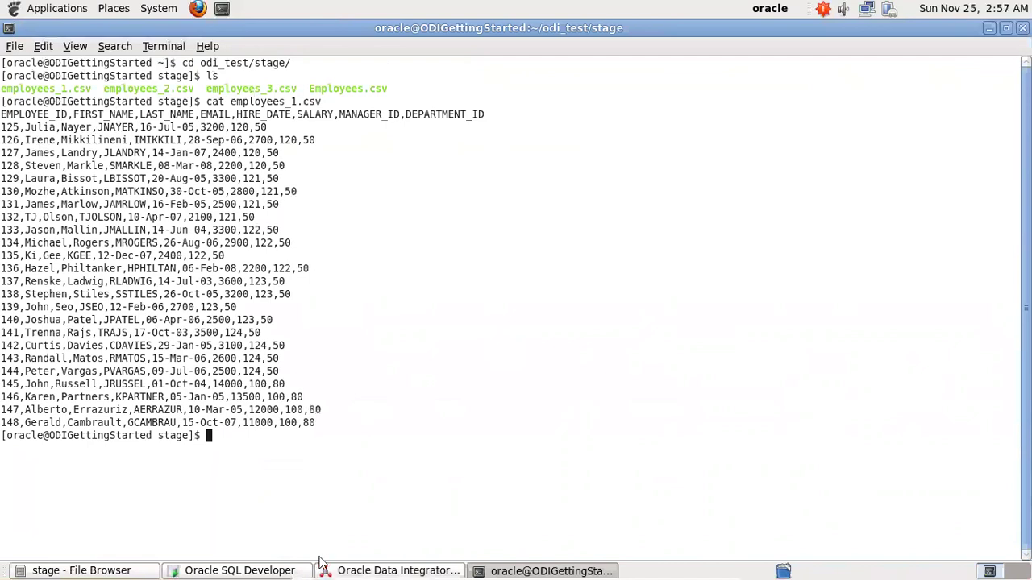
- Switch to SQL Developer and compare the xx_employees rows with the records in employees_1.csv
left_click(248, 564)
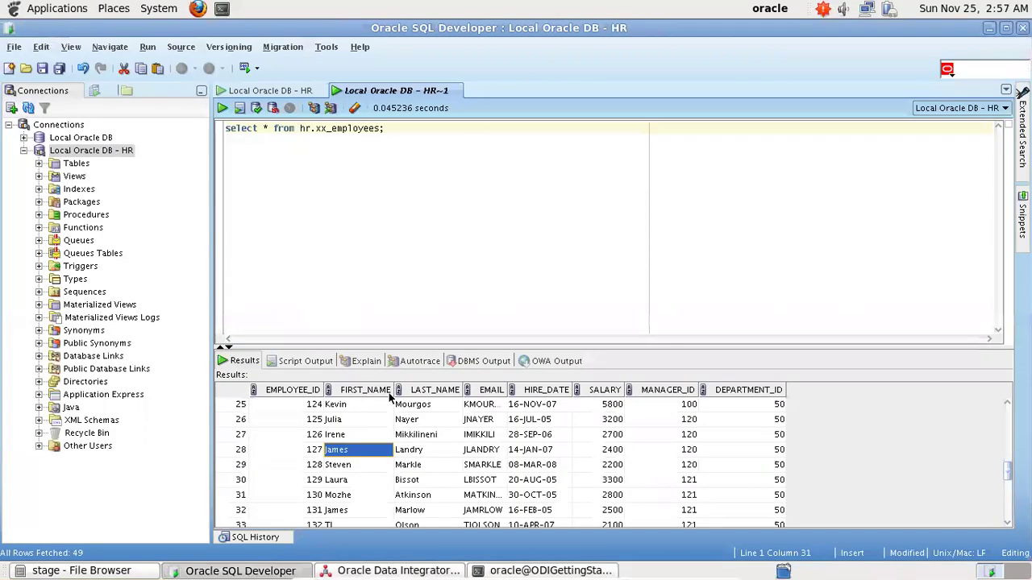
left_click(339, 465)
left_click(347, 477)
scroll(346, 474, "down", 2)
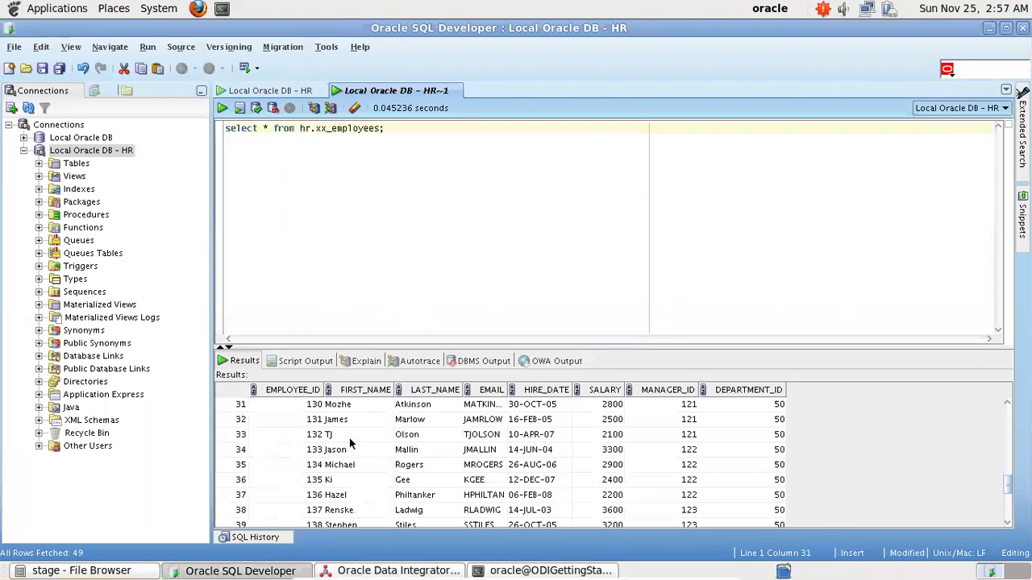
scroll(355, 461, "down", 3)
scroll(361, 458, "up", 9)
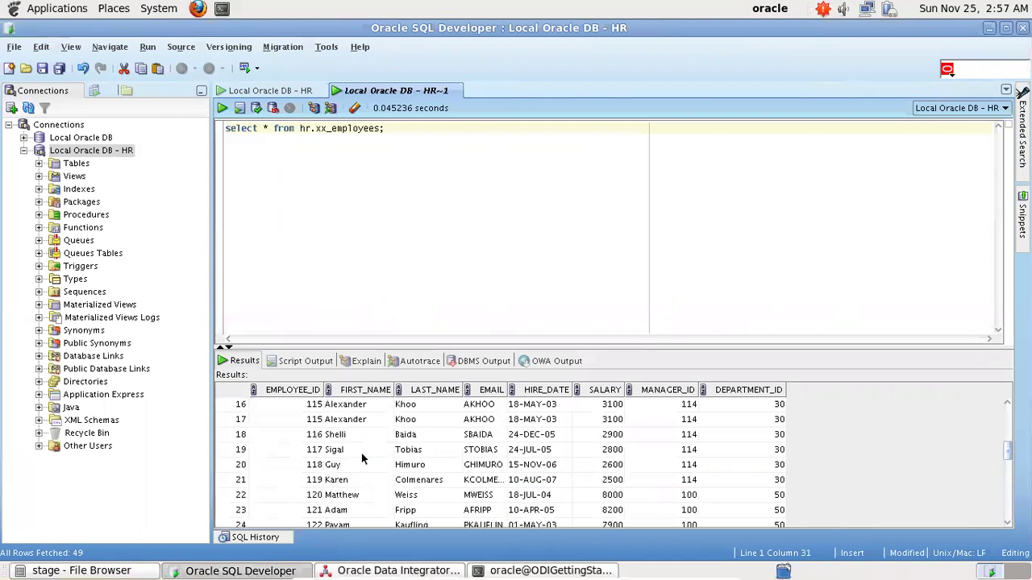
- Switch to ODI Studio and close the LOAD_EMPLOYEES_PKG session details
left_click(362, 569)
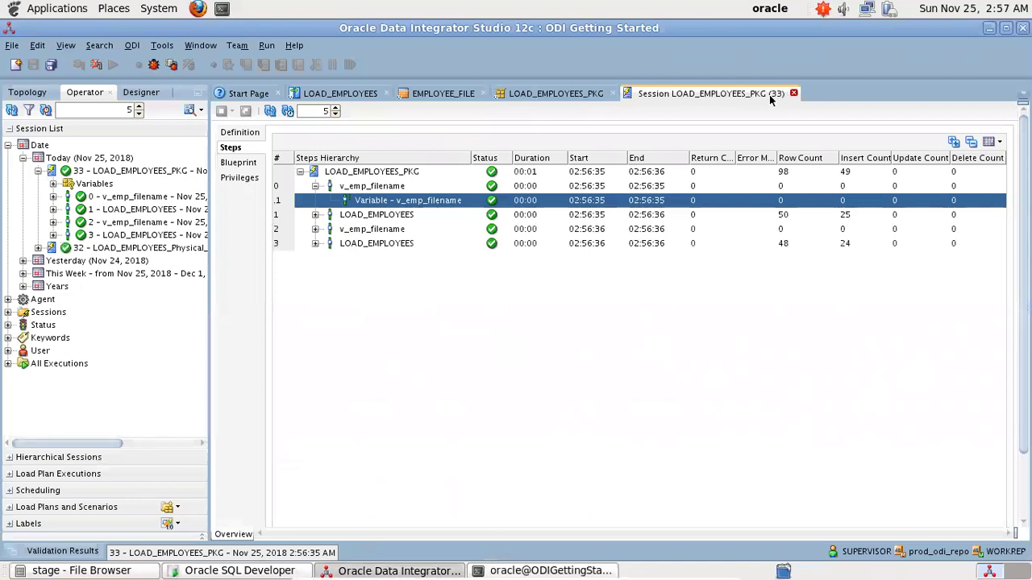
left_click(793, 94)
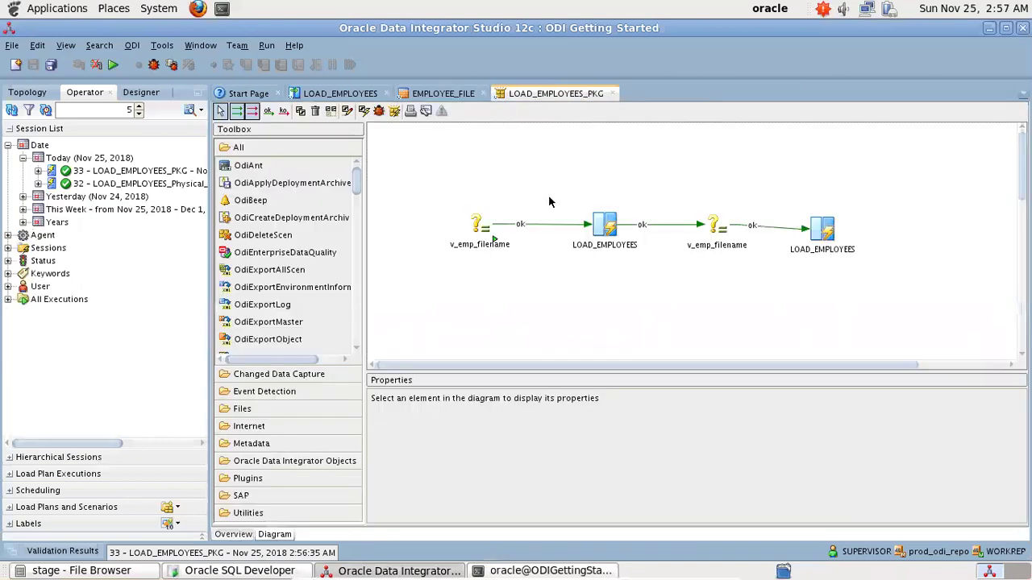